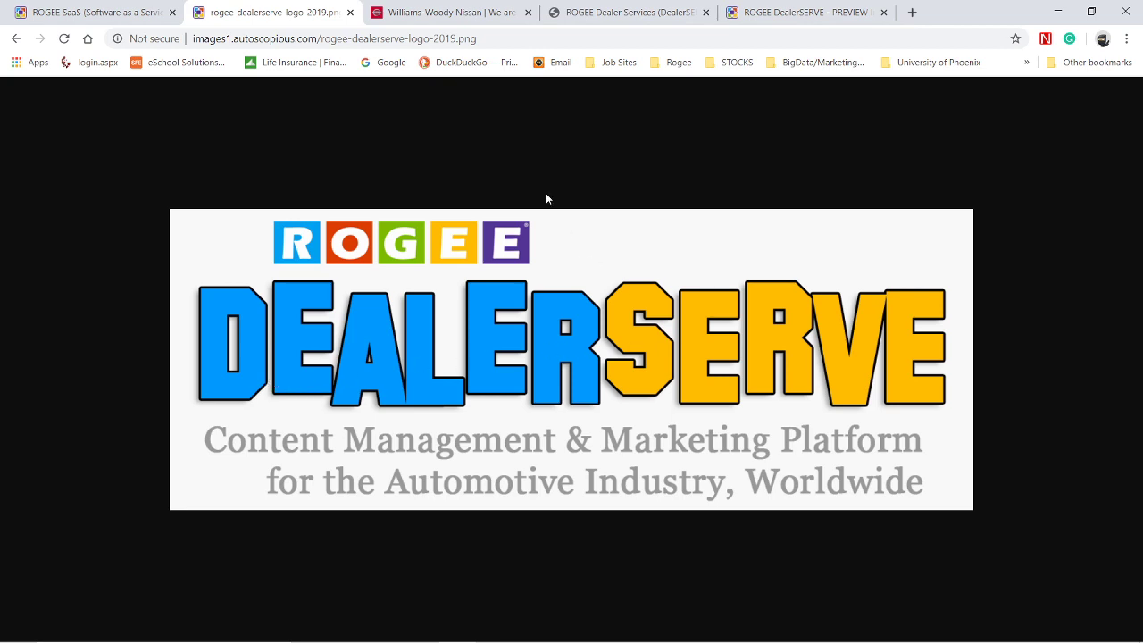
Step: Look at the Williams-Woody Nissan website and the DealerSERVE sign-in page, ending on the dealer's vehicle preview page
left_click(444, 19)
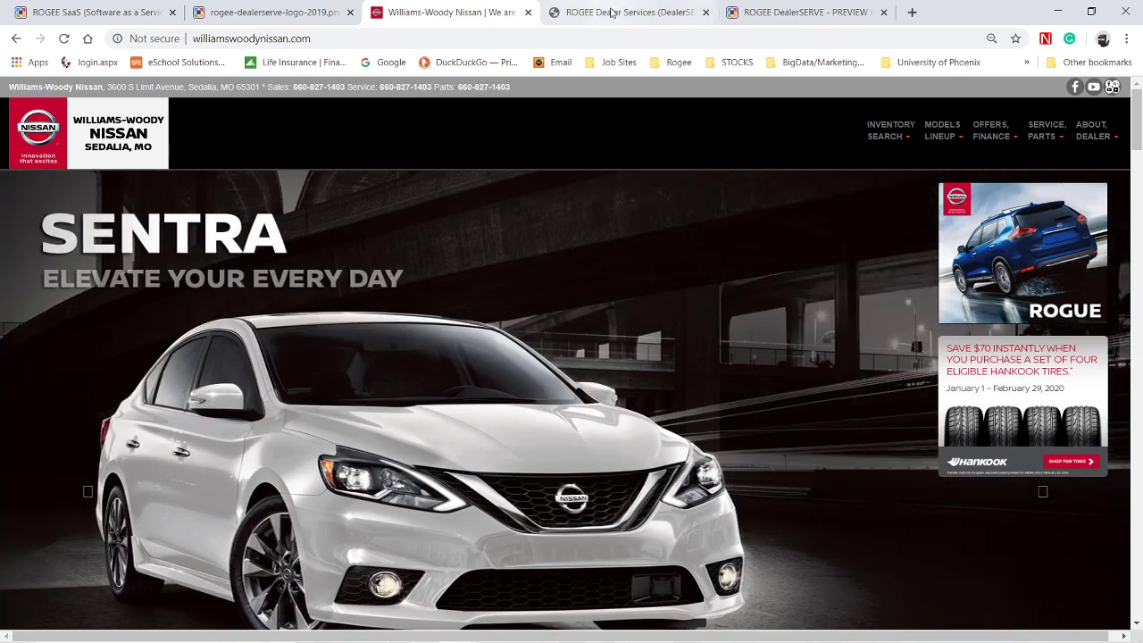
left_click(612, 13)
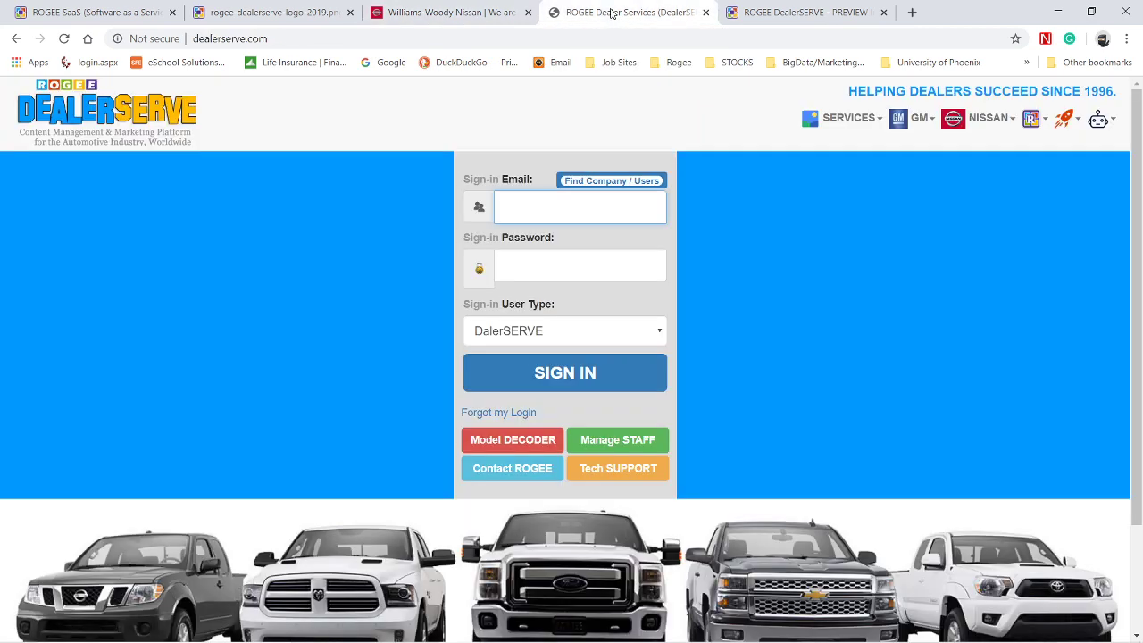
left_click(781, 8)
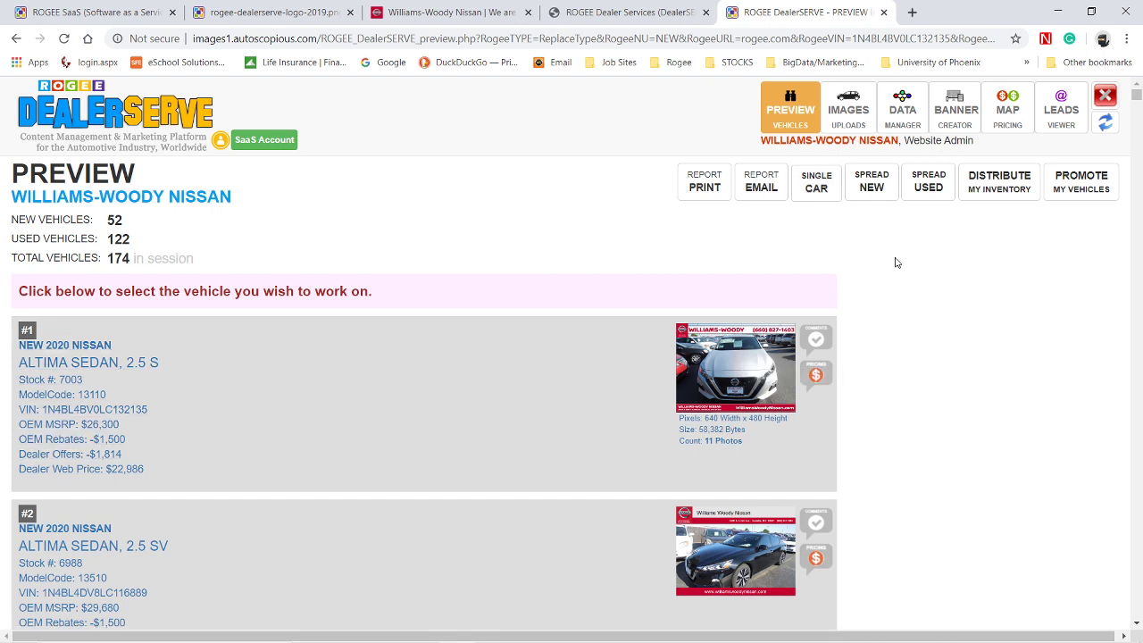
Step: View the pricing spreadsheet for the new inventory and the one for the used inventory
left_click(883, 181)
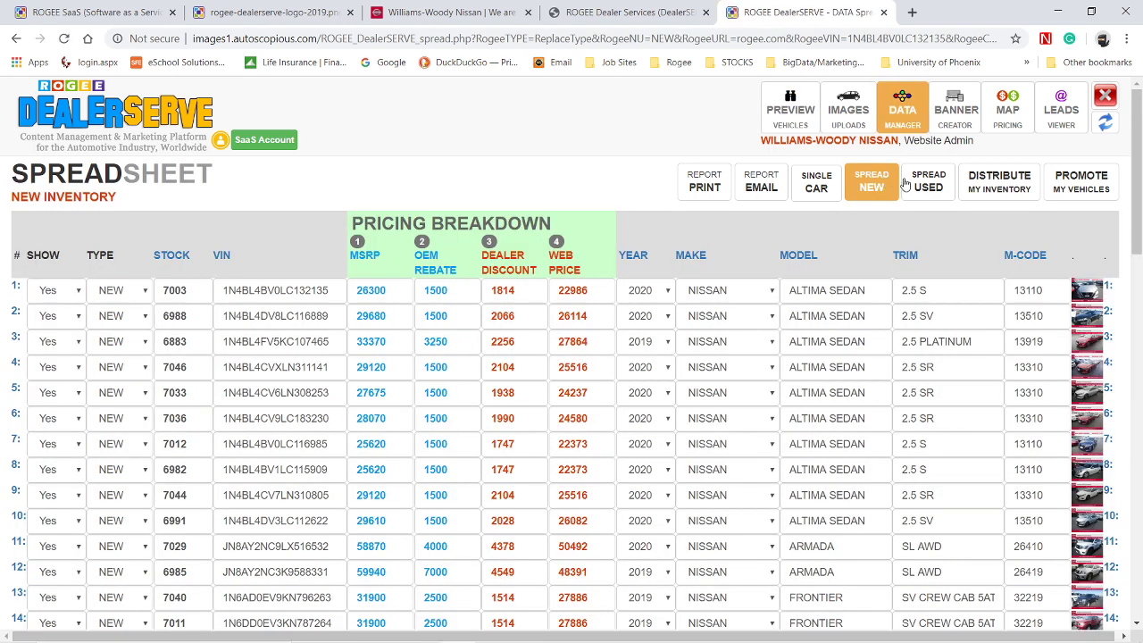
left_click(921, 183)
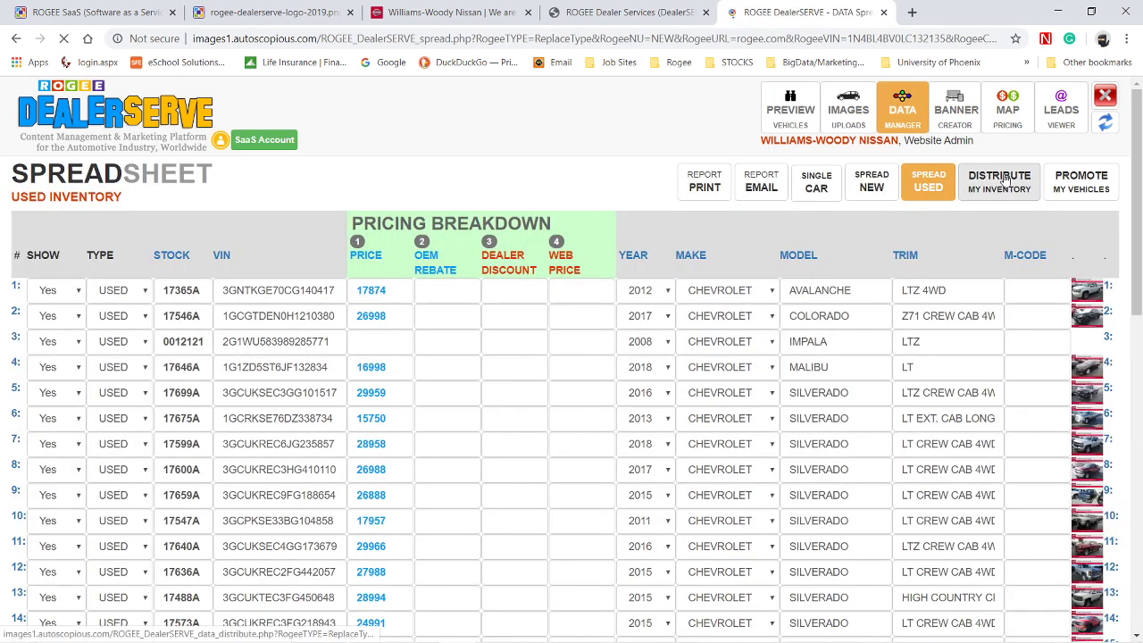
Step: Open the Inventory Distributor page and look over the portals that can receive the inventory
left_click(1005, 179)
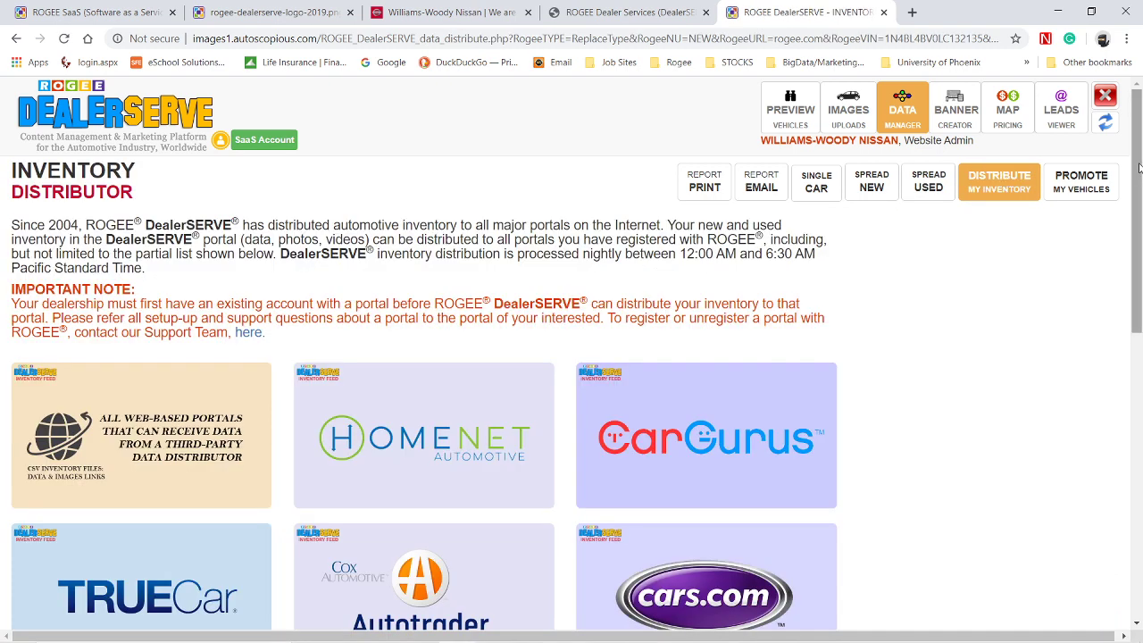
mouse_move(1140, 167)
left_mouse_down()
mouse_move(1139, 201)
mouse_move(1140, 162)
left_mouse_up()
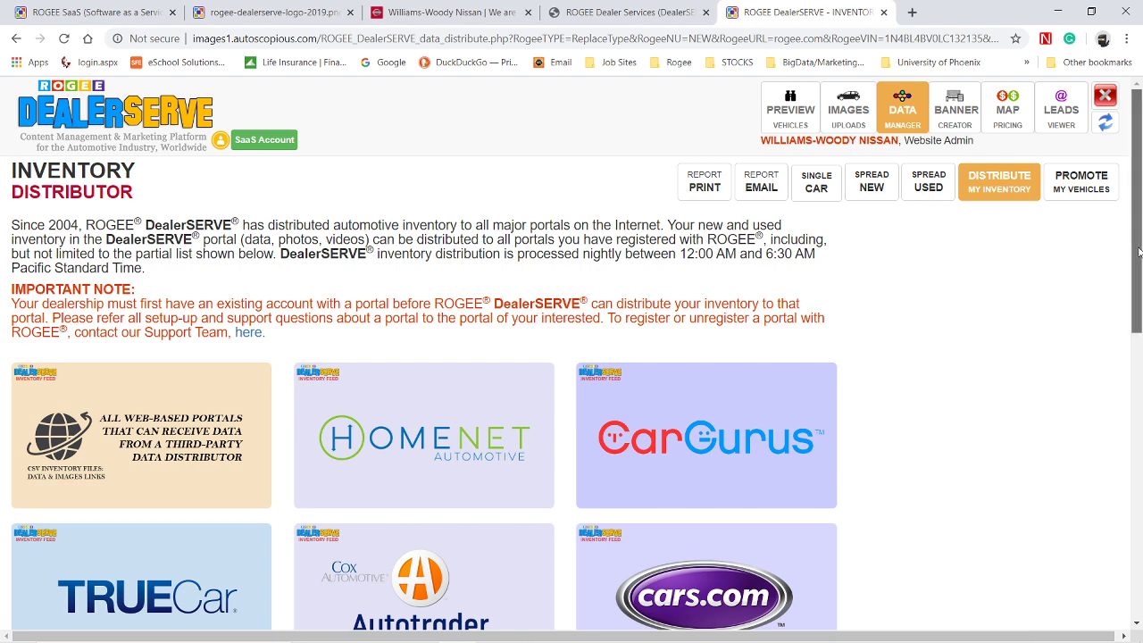
left_click_drag(1140, 253, 1139, 214)
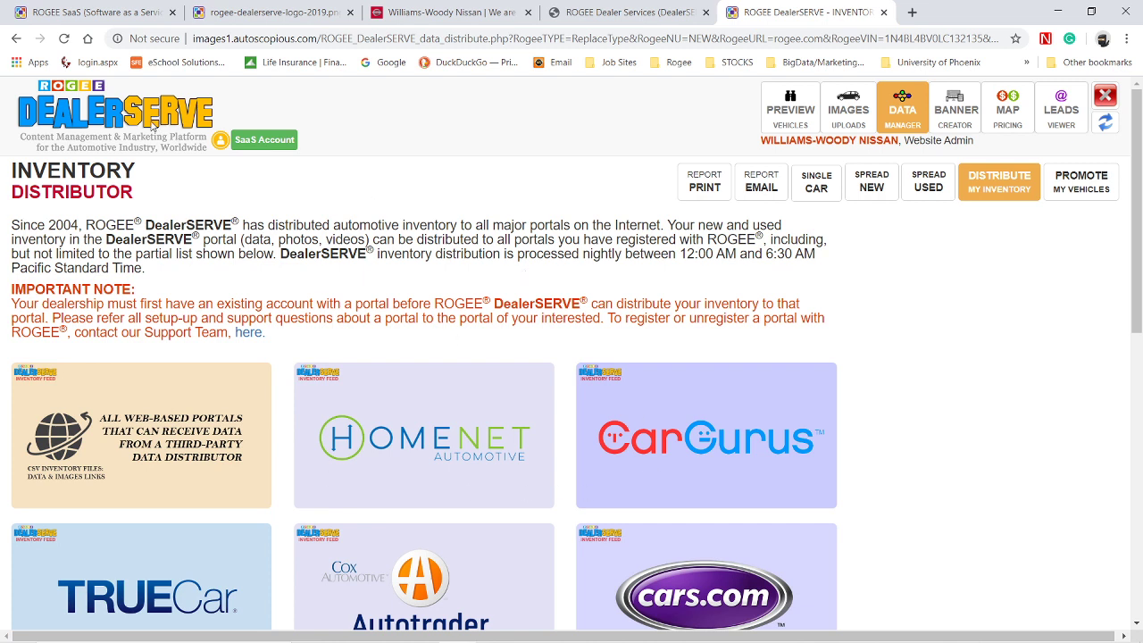
Step: Return to the vehicle preview and open the Vehicle Image Brander
left_click(777, 107)
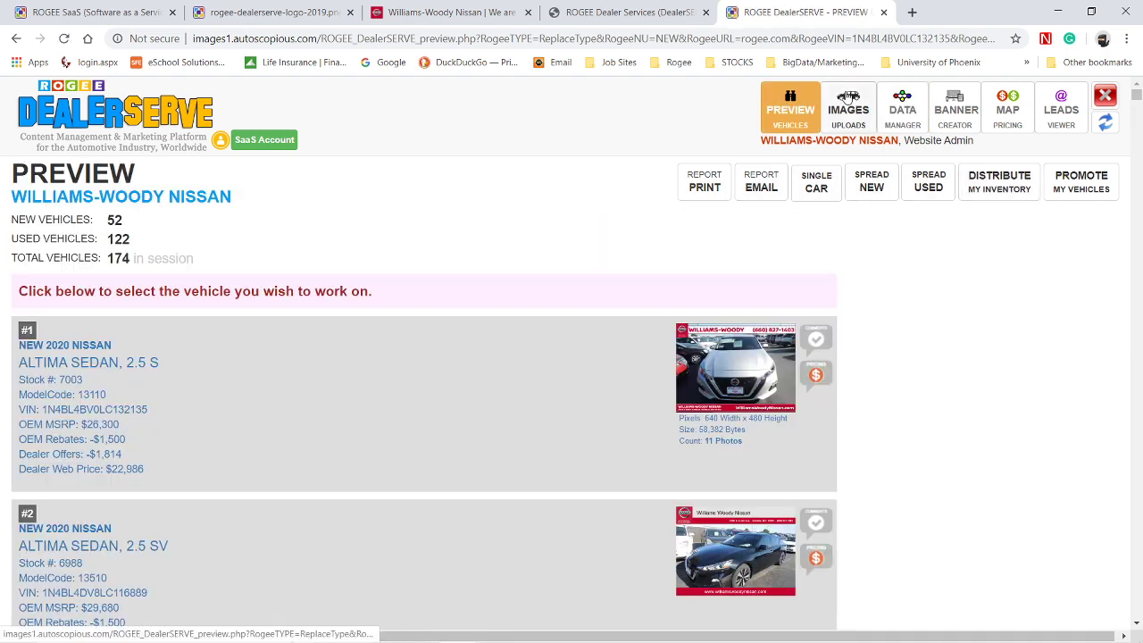
mouse_move(846, 95)
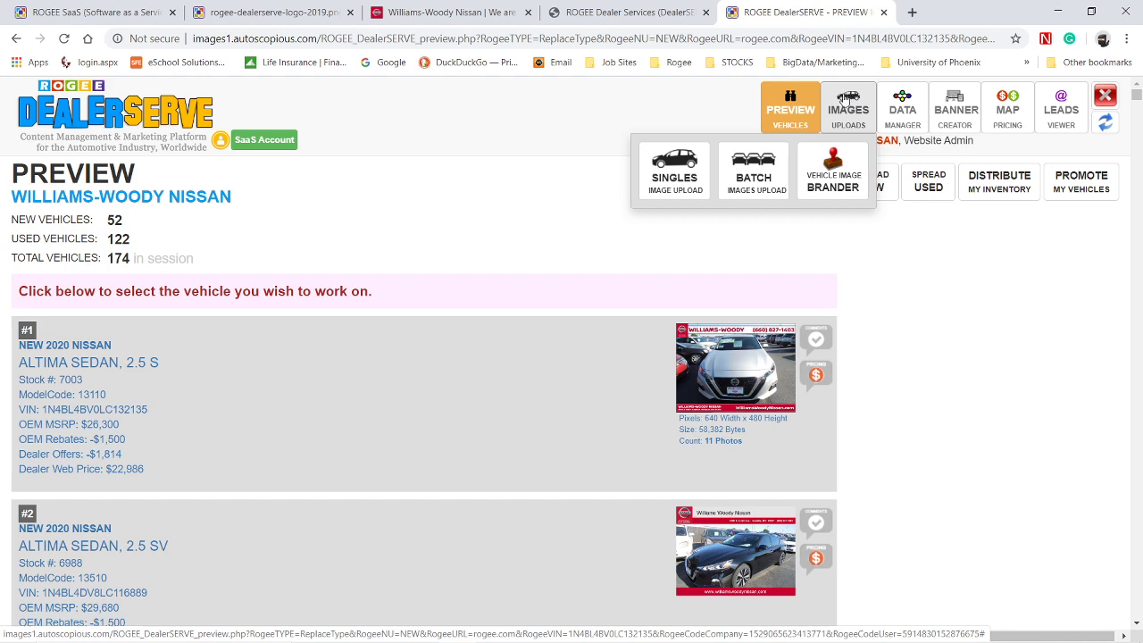
left_click(833, 163)
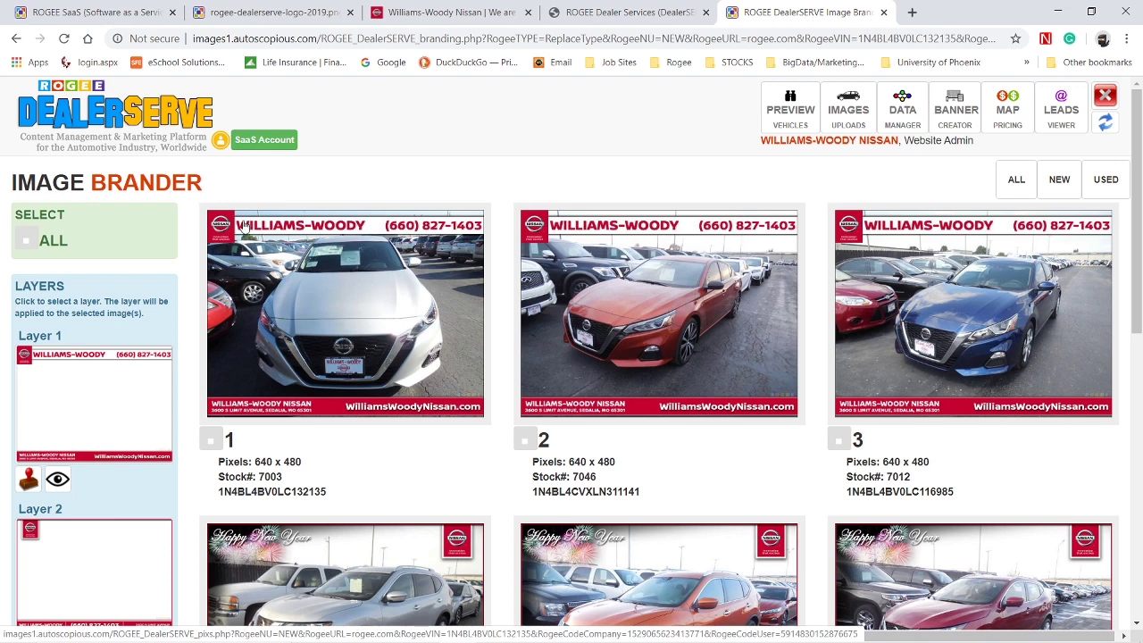
Step: Examine the branded vehicle photos and the branding layers offered in the Image Brander, from the first row to the last
scroll(465, 242, "down", 1)
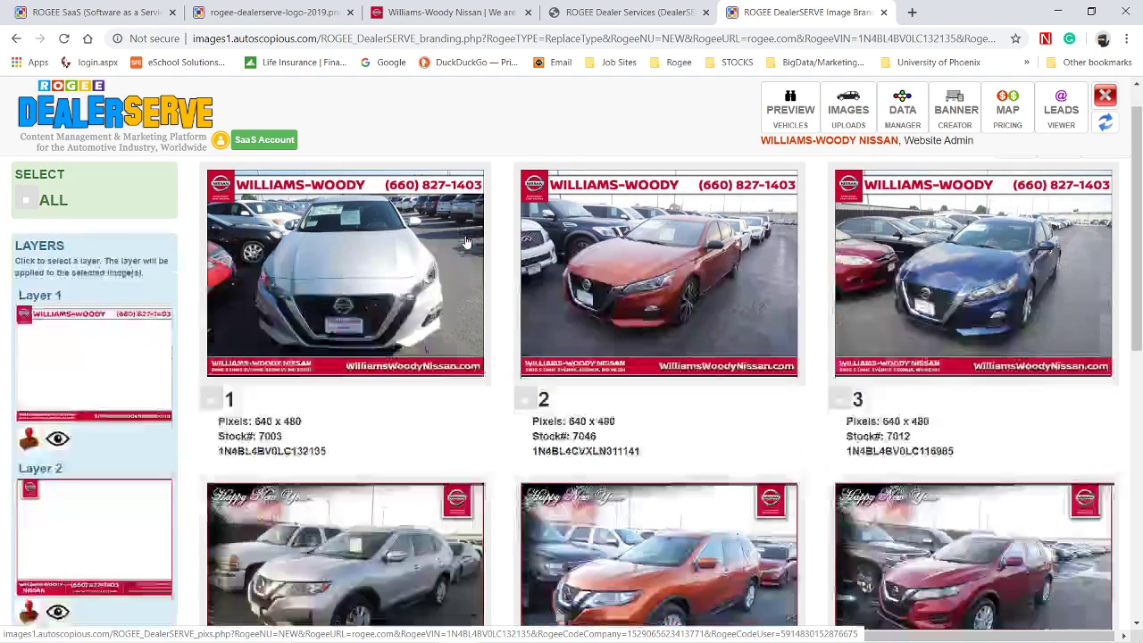
scroll(465, 242, "up", 1)
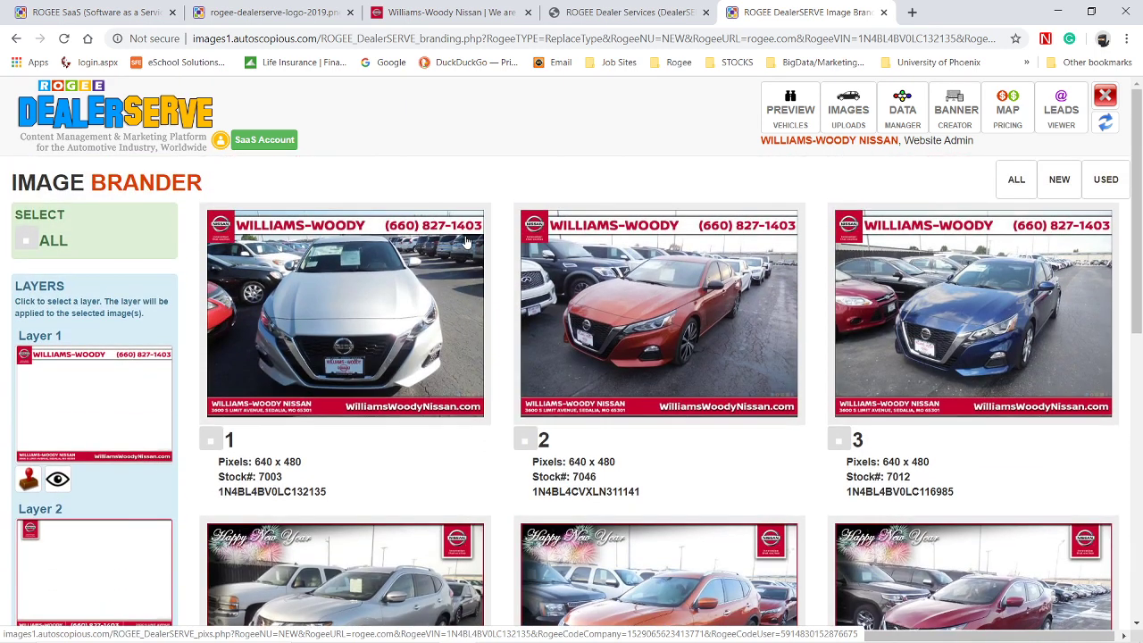
scroll(465, 242, "down", 1)
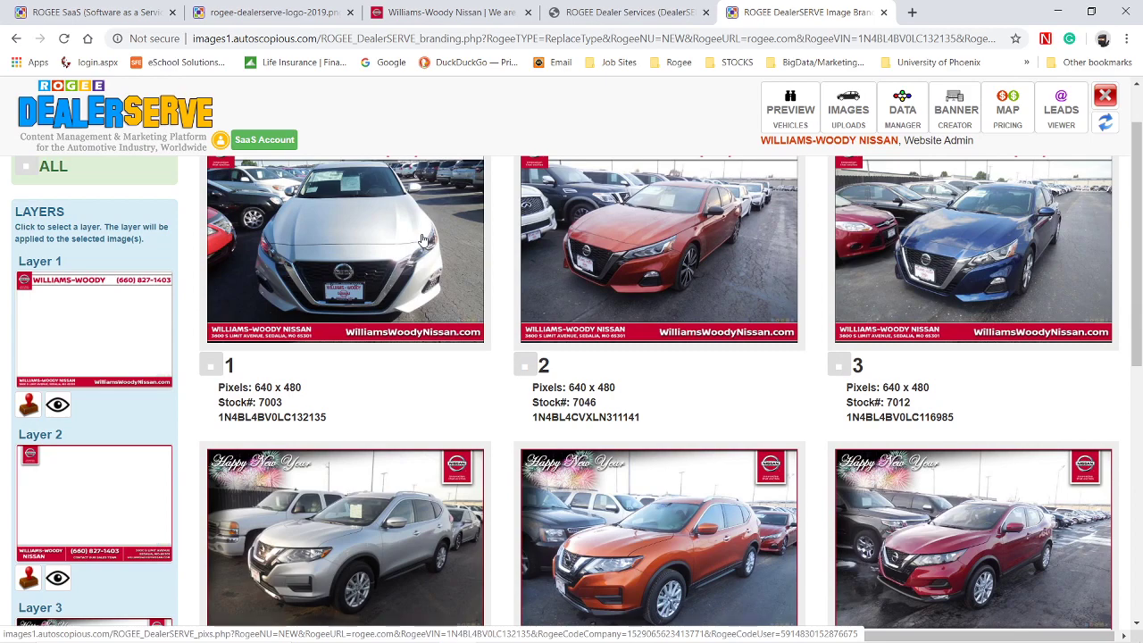
scroll(423, 239, "down", 1)
scroll(387, 404, "down", 5)
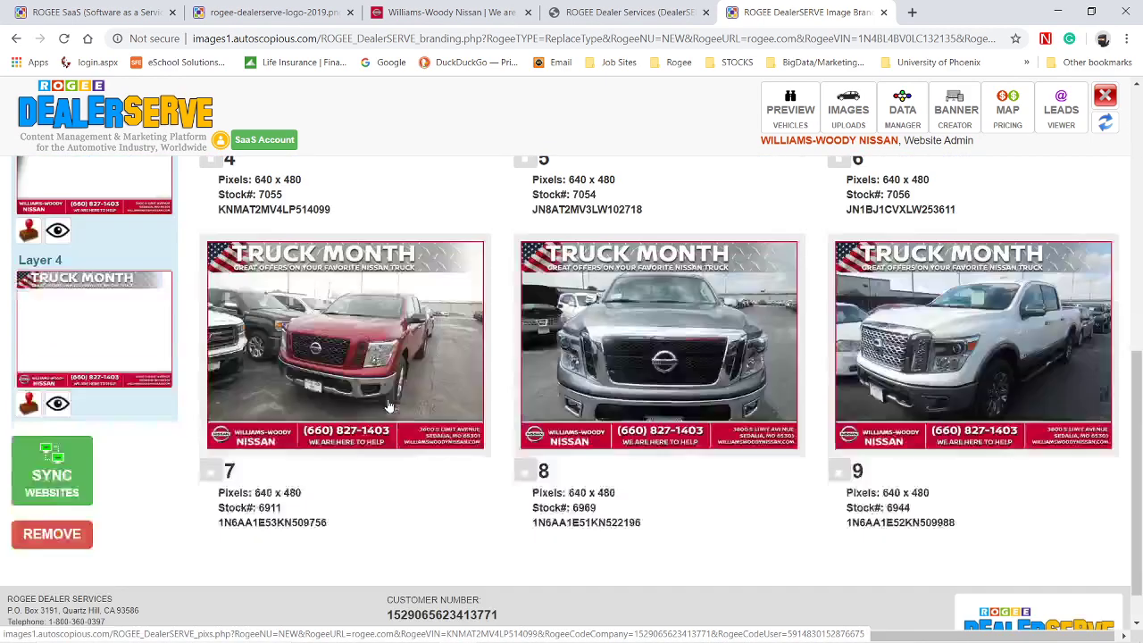
scroll(387, 404, "down", 1)
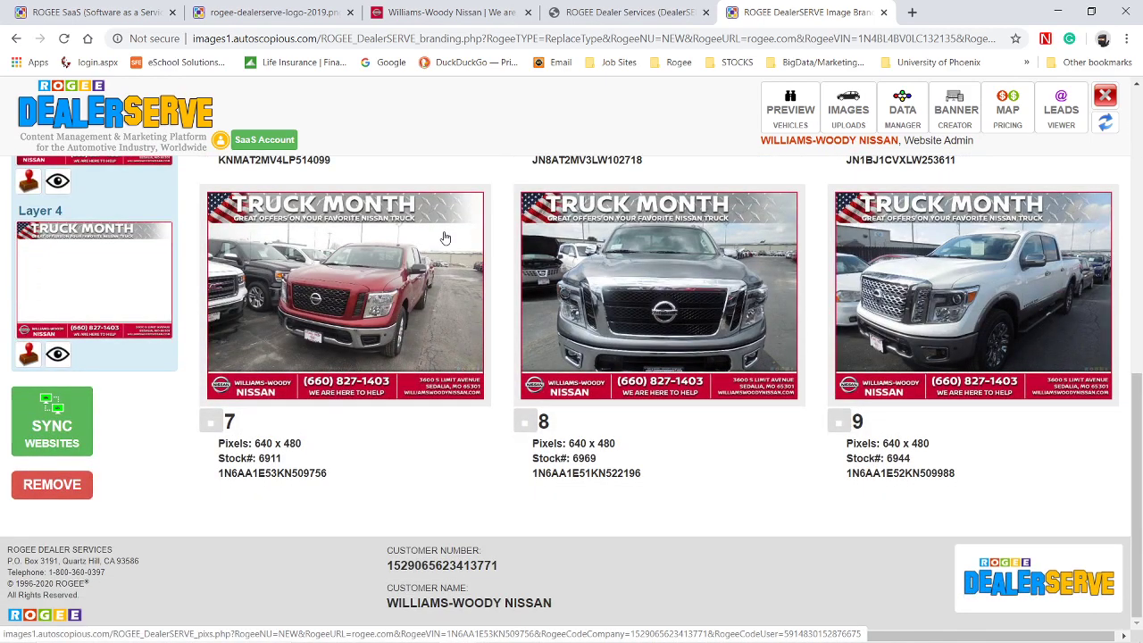
scroll(442, 238, "up", 10)
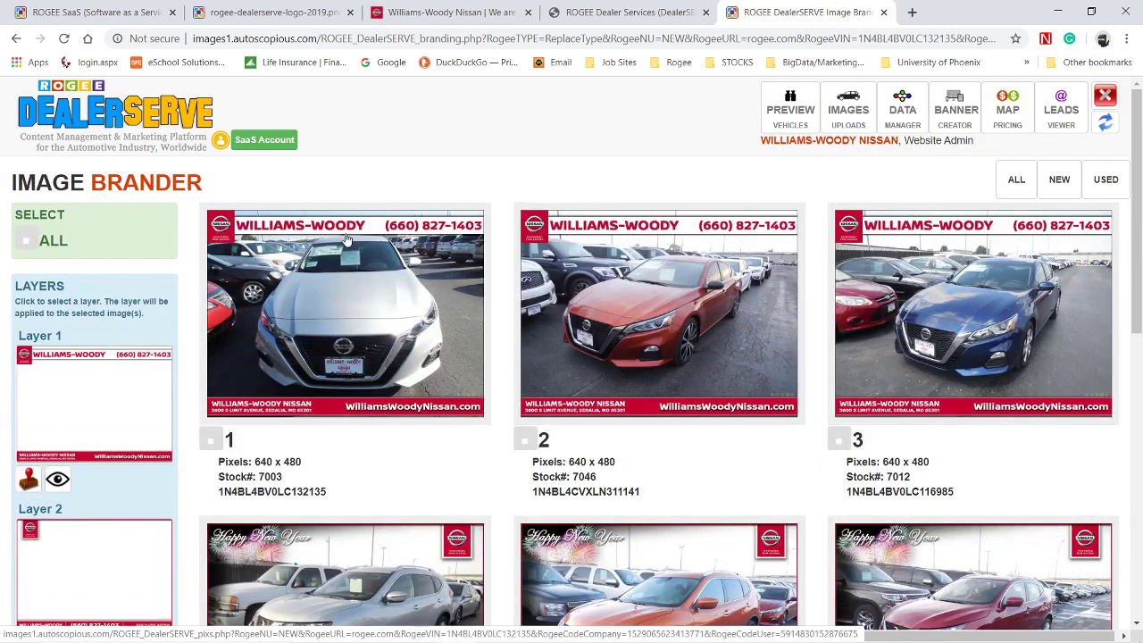
left_click(29, 480)
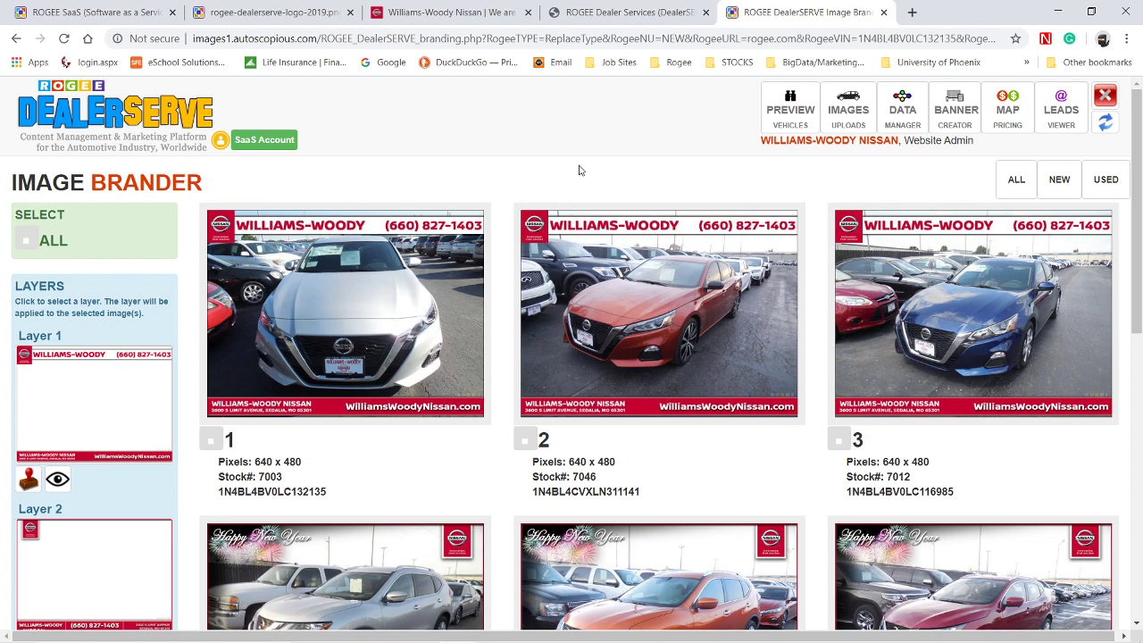
scroll(576, 167, "down", 7)
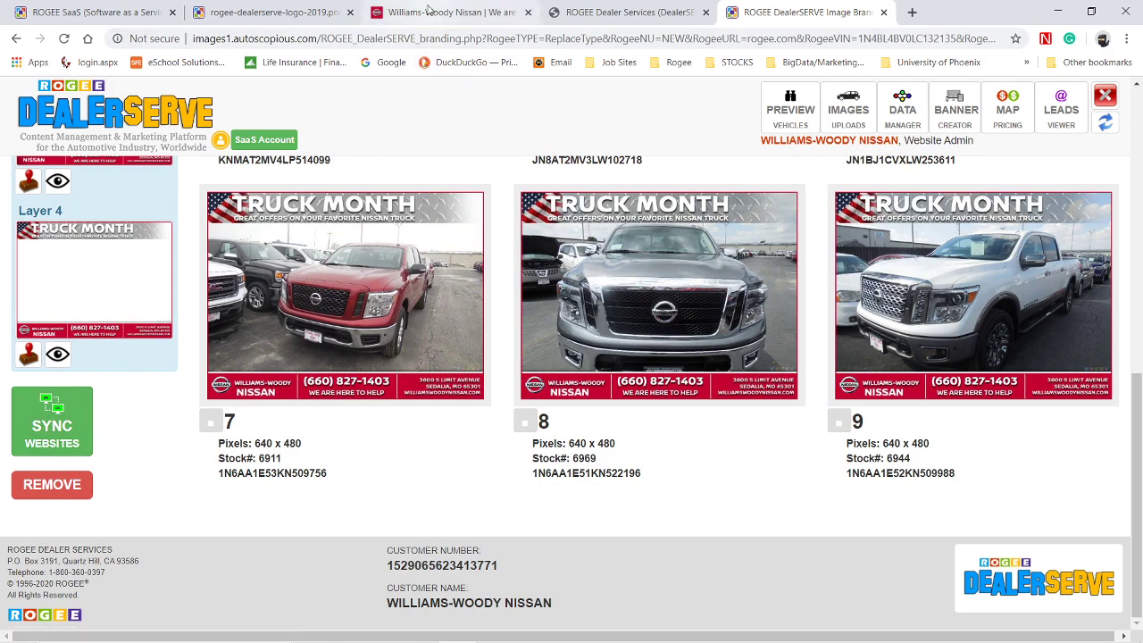
scroll(459, 171, "up", 7)
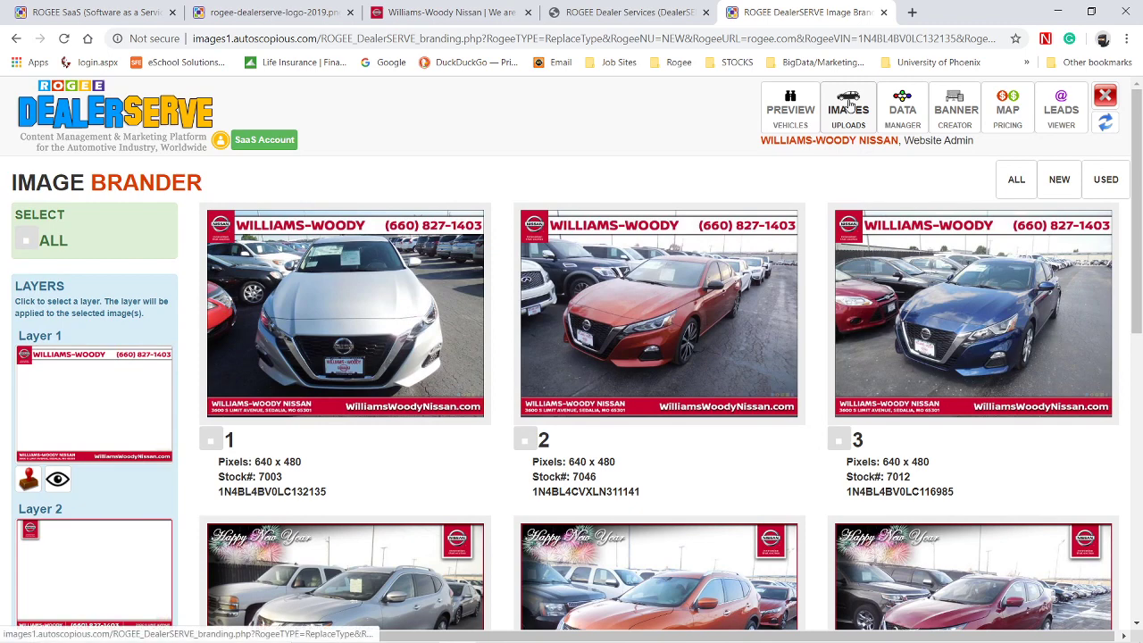
Step: Open the Data Manager for the new 2020 Nissan Altima Sedan and review its details down to the pricing breakdown
left_click(902, 107)
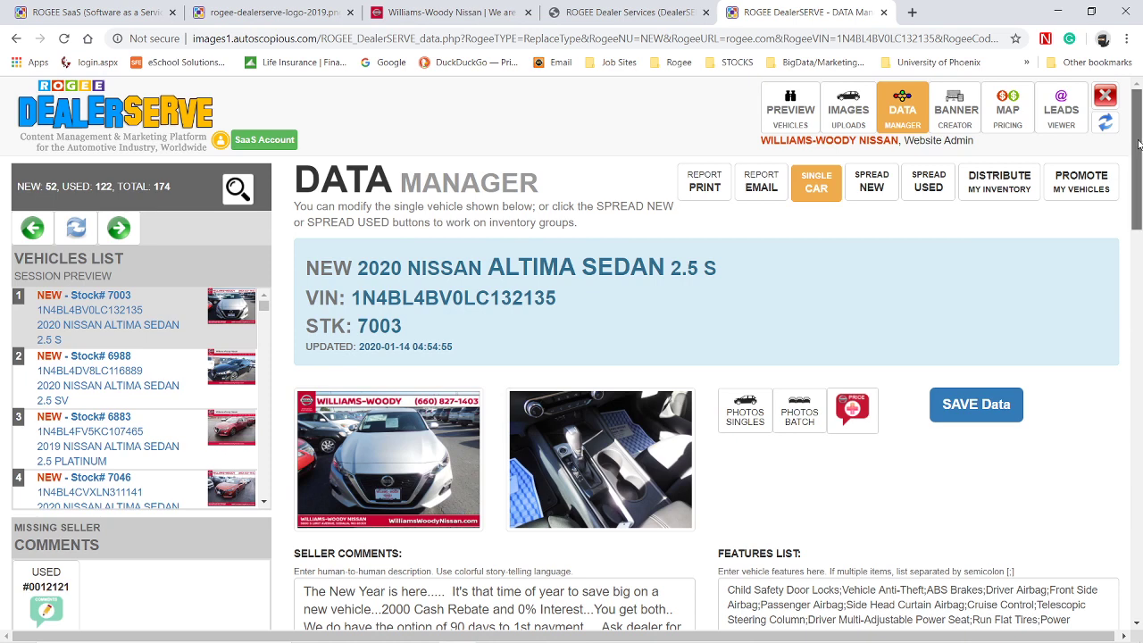
left_click_drag(1139, 143, 1139, 185)
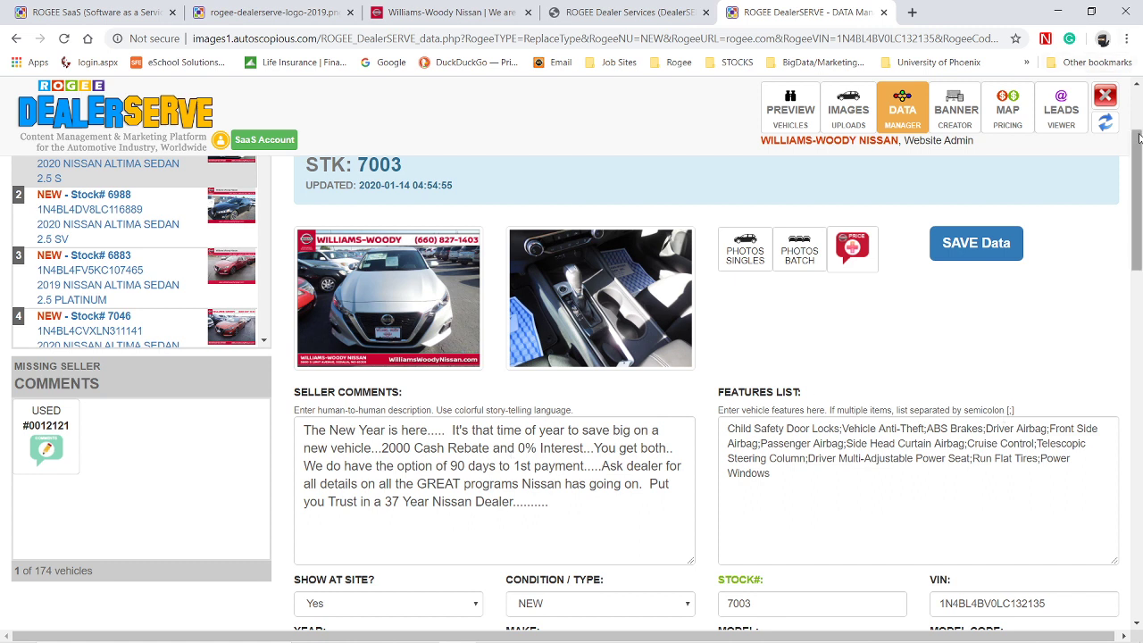
left_click_drag(1140, 136, 1140, 257)
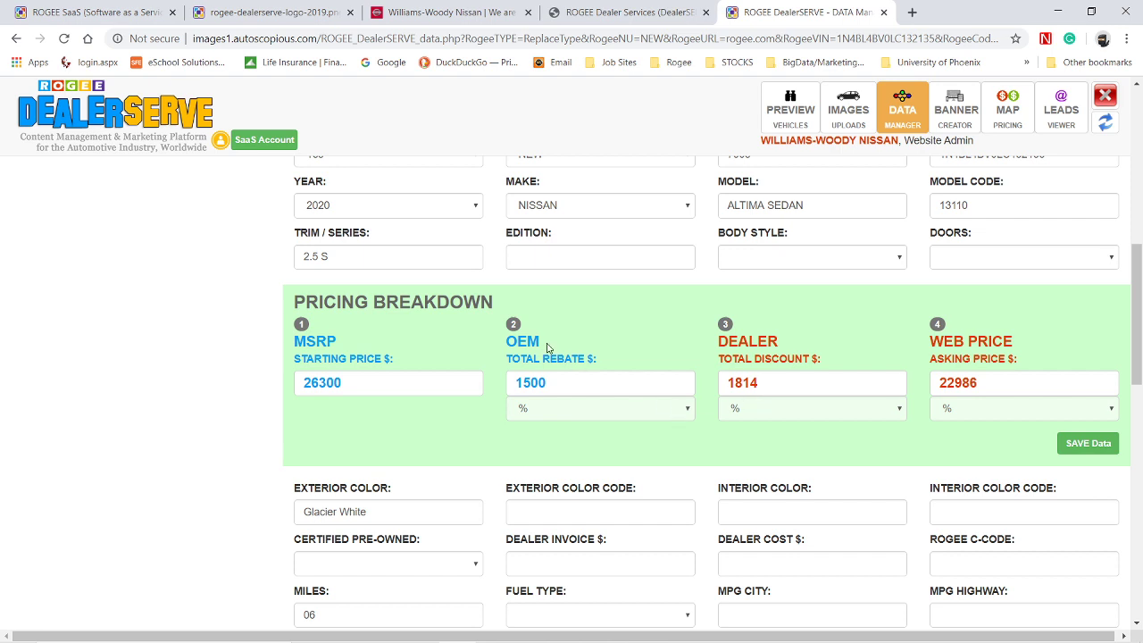
Step: Check the percentage options for the OEM rebate without choosing one, and open the new-inventory spreadsheet
left_click(650, 414)
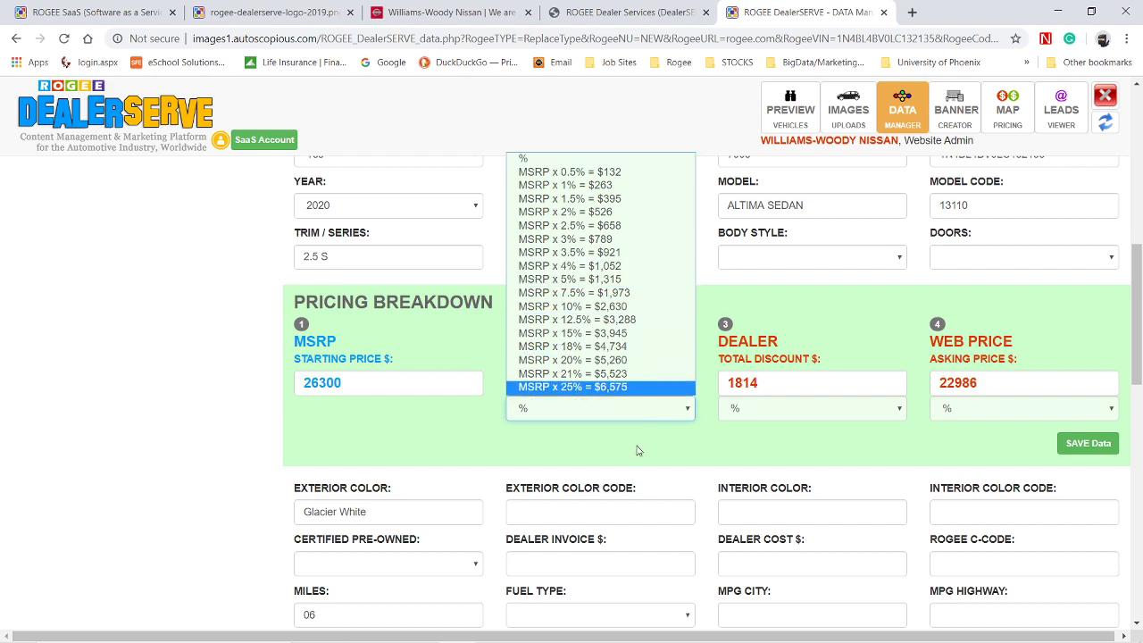
left_click(637, 451)
scroll(638, 451, "down", 2)
scroll(638, 451, "up", 9)
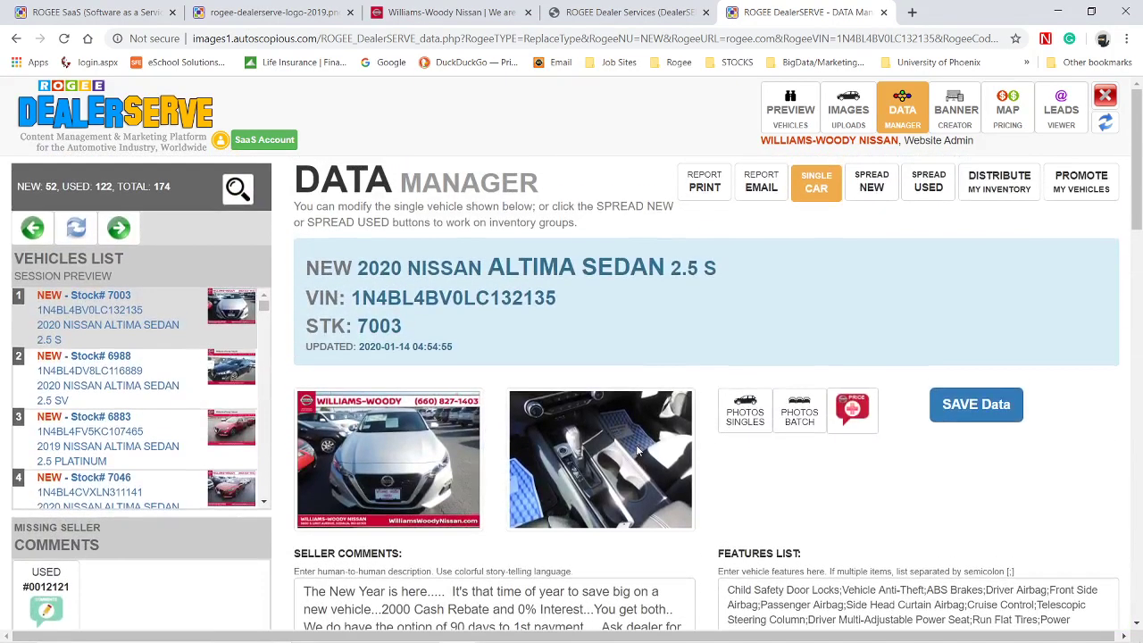
left_click(882, 197)
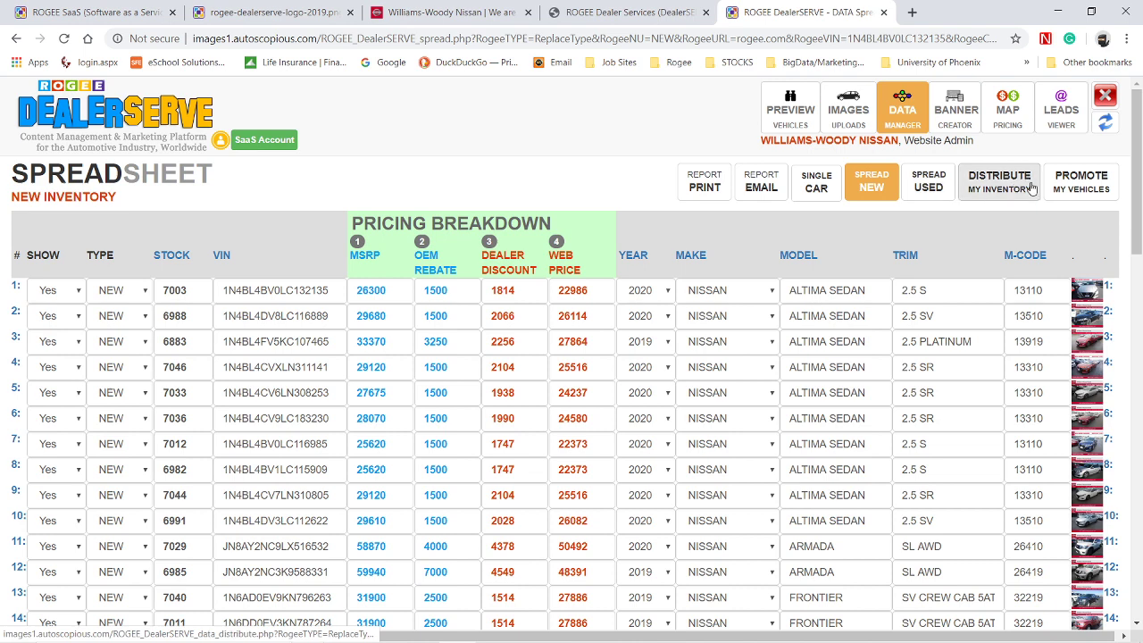
Step: Open the Banner Creator and view the first 1600x686 Altima Sedan banner in a maximized window, closing it when done
left_click(956, 91)
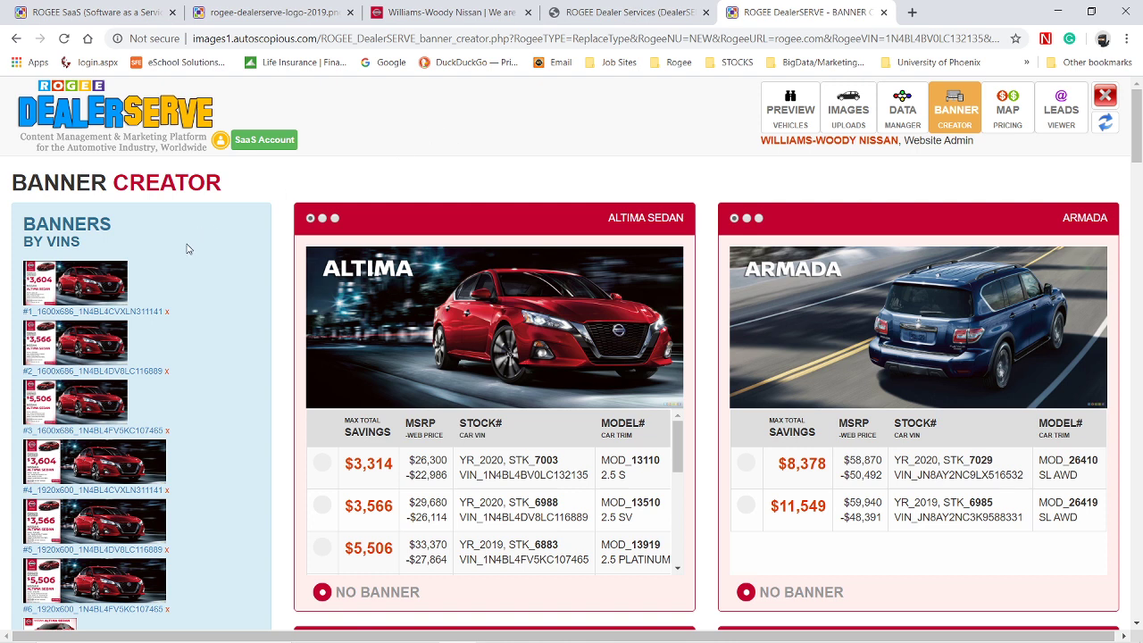
left_click(141, 311)
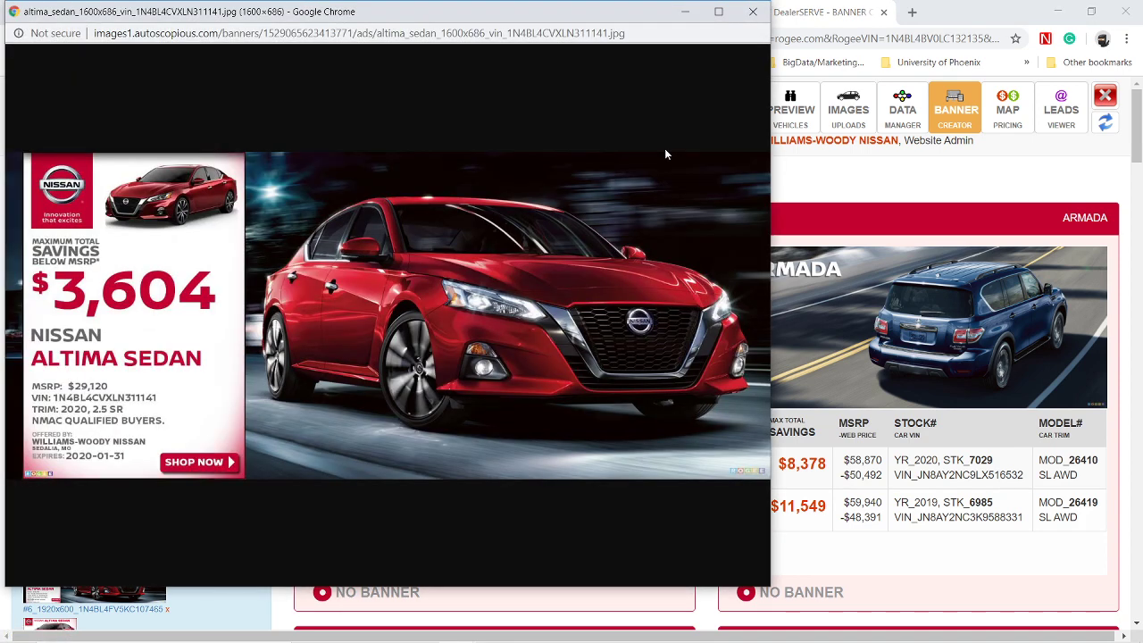
left_click(718, 12)
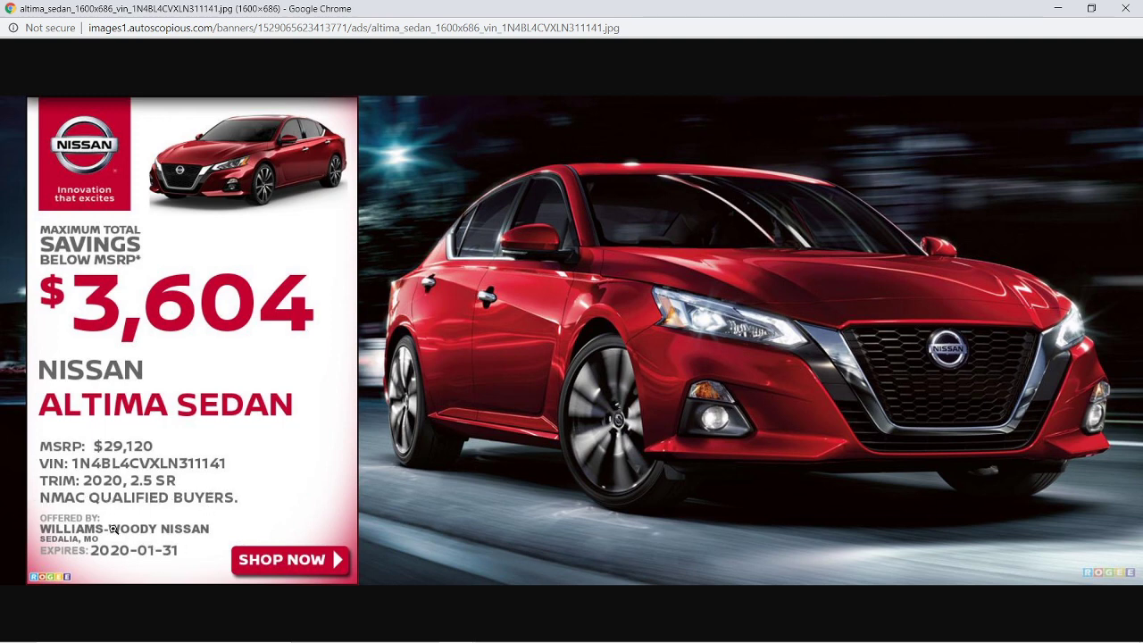
left_click(1126, 8)
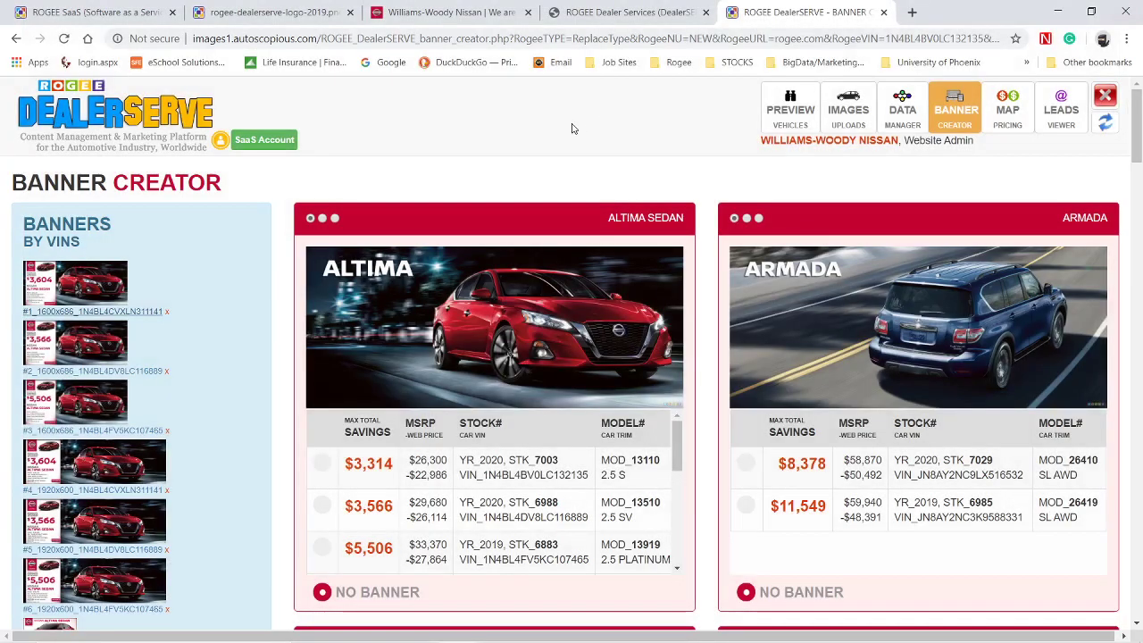
Step: View the savings banners in the slideshow on the Williams-Woody Nissan website, advancing from the Rogue to the Titan slide
left_click(458, 13)
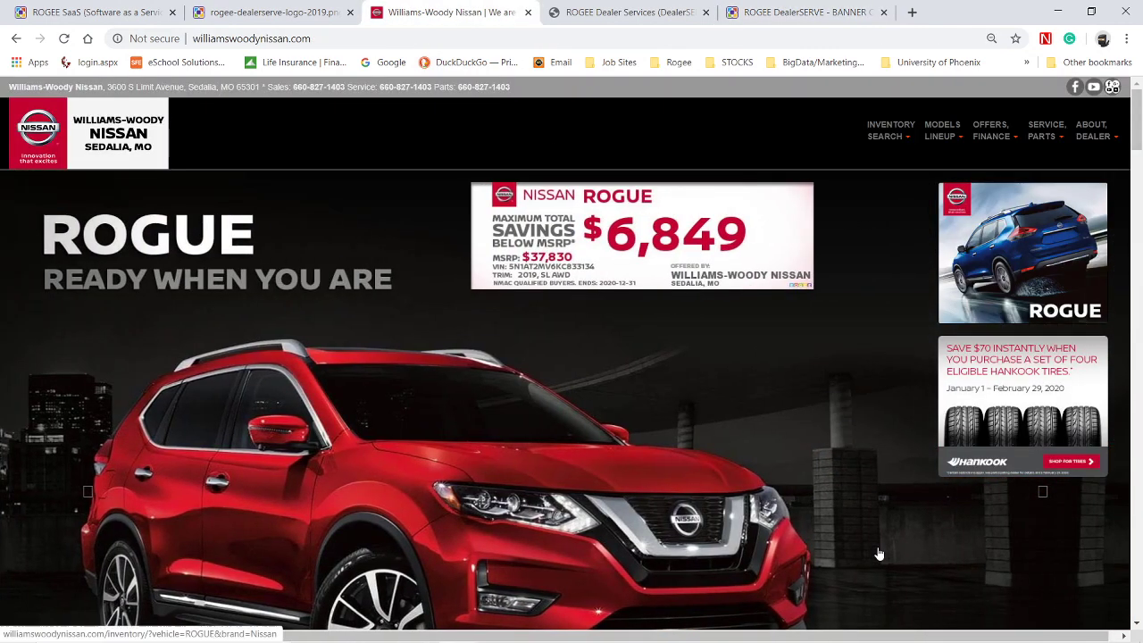
left_click(1043, 494)
left_click(1042, 494)
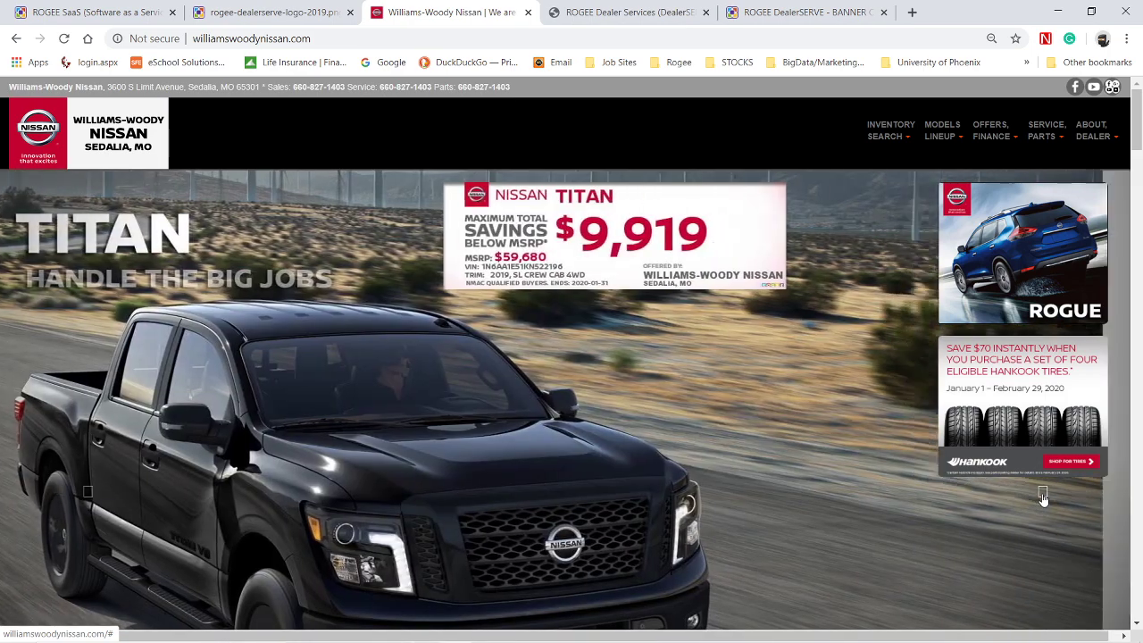
Step: Return to the Banner Creator and look through the whole banner list down to the web banner distribution option
left_click(804, 12)
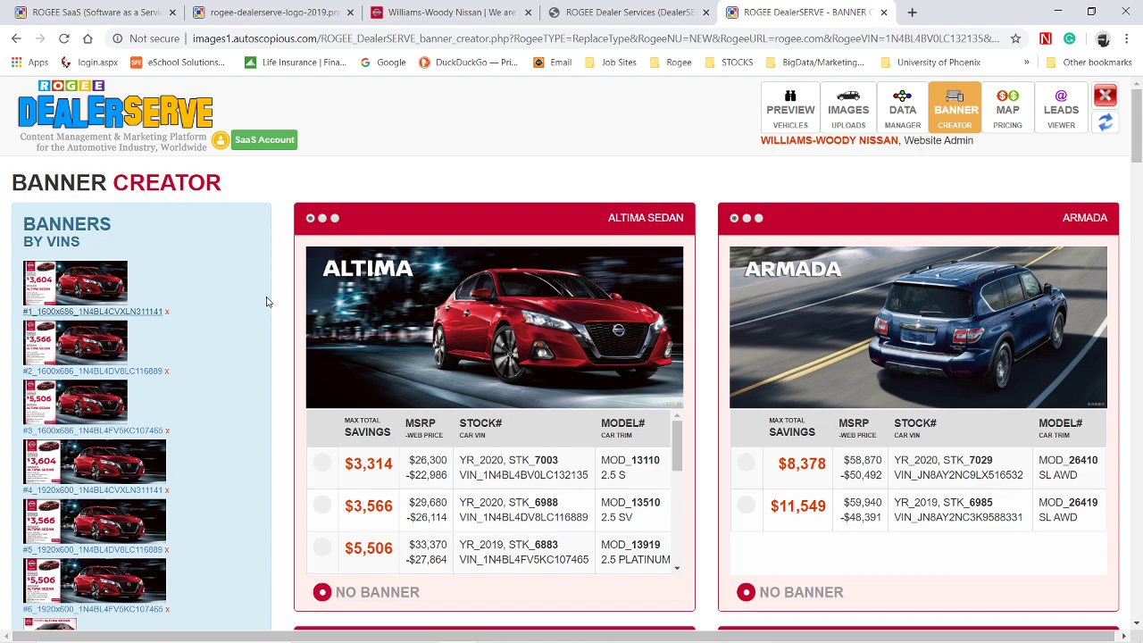
scroll(266, 302, "down", 1)
scroll(266, 302, "down", 20)
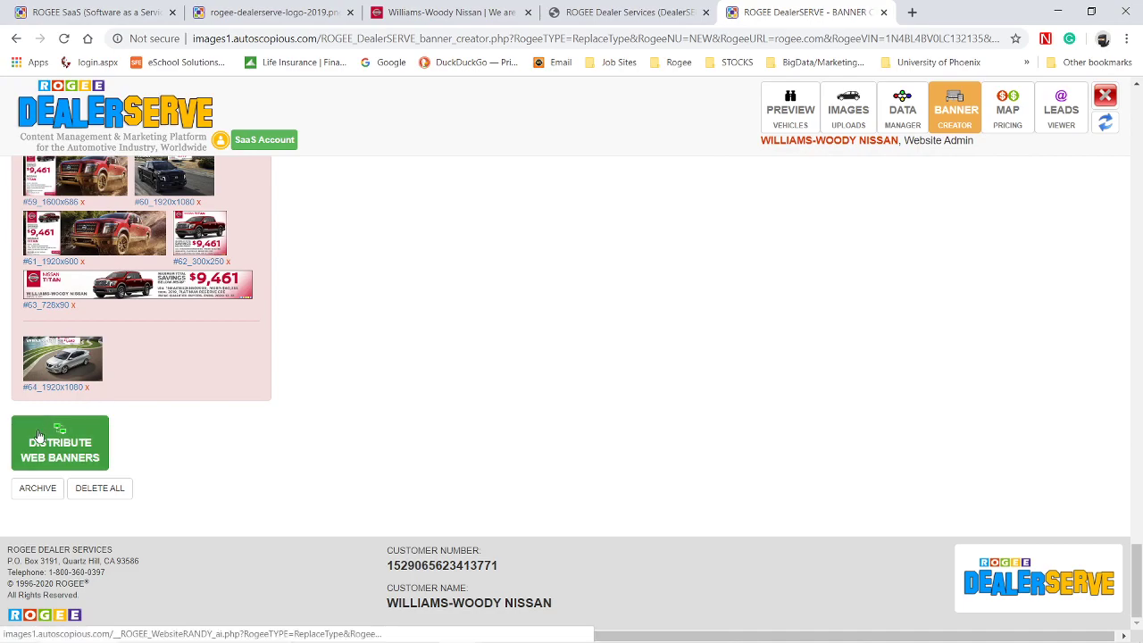
scroll(399, 384, "up", 1)
scroll(399, 384, "up", 20)
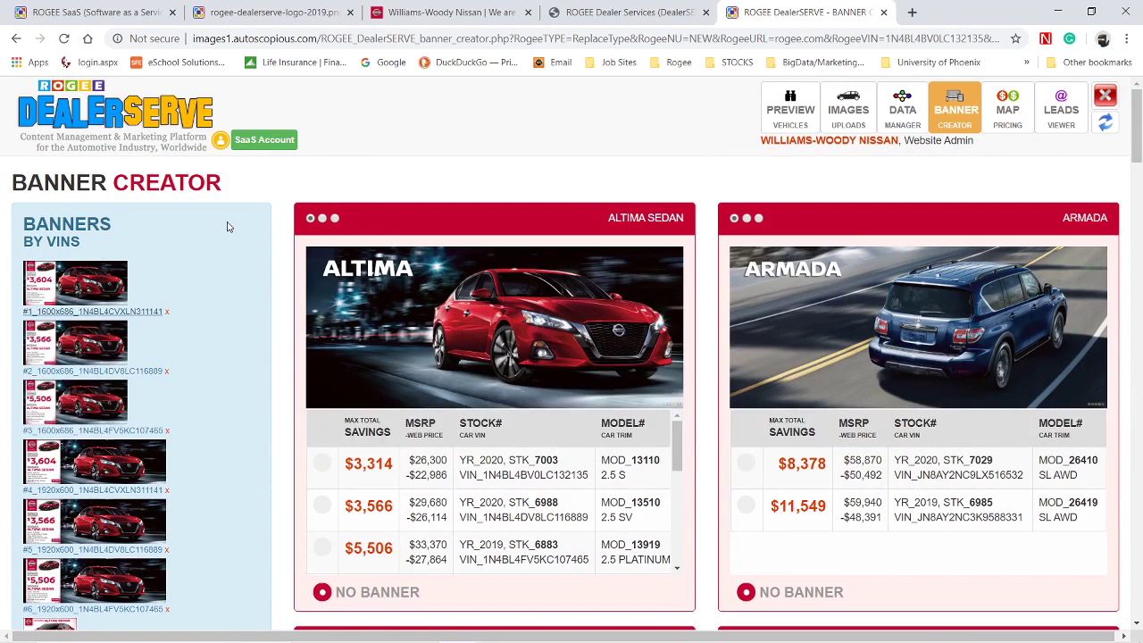
Step: View the first 300x250 Altima Sedan banner in the VIN banner list, closing its window when done
scroll(227, 227, "down", 2)
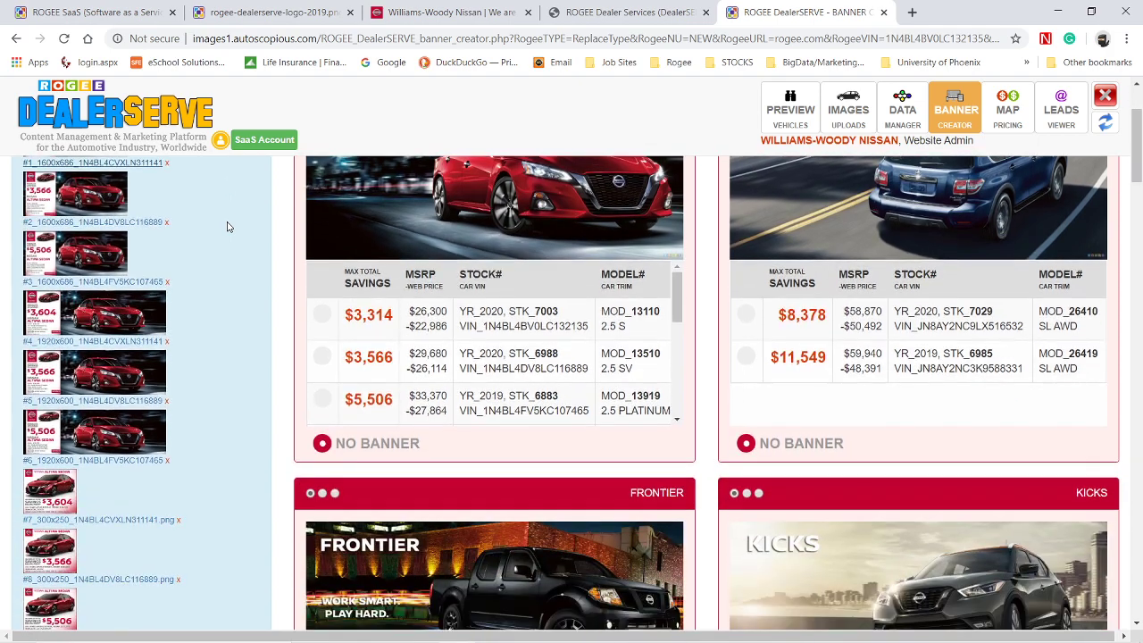
scroll(227, 227, "down", 2)
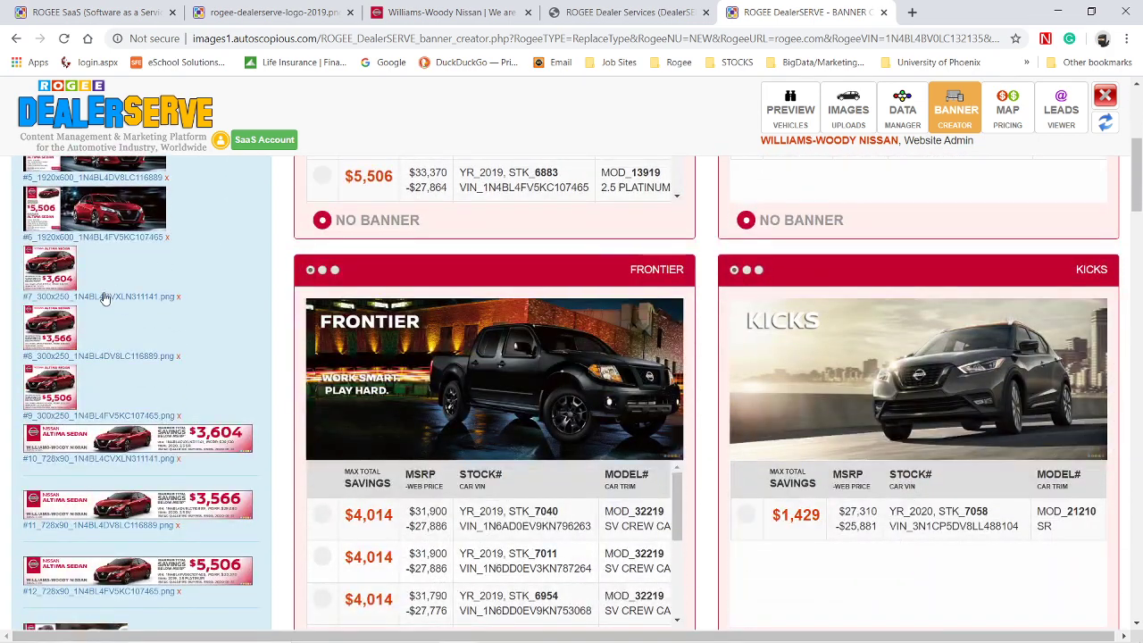
left_click(89, 296)
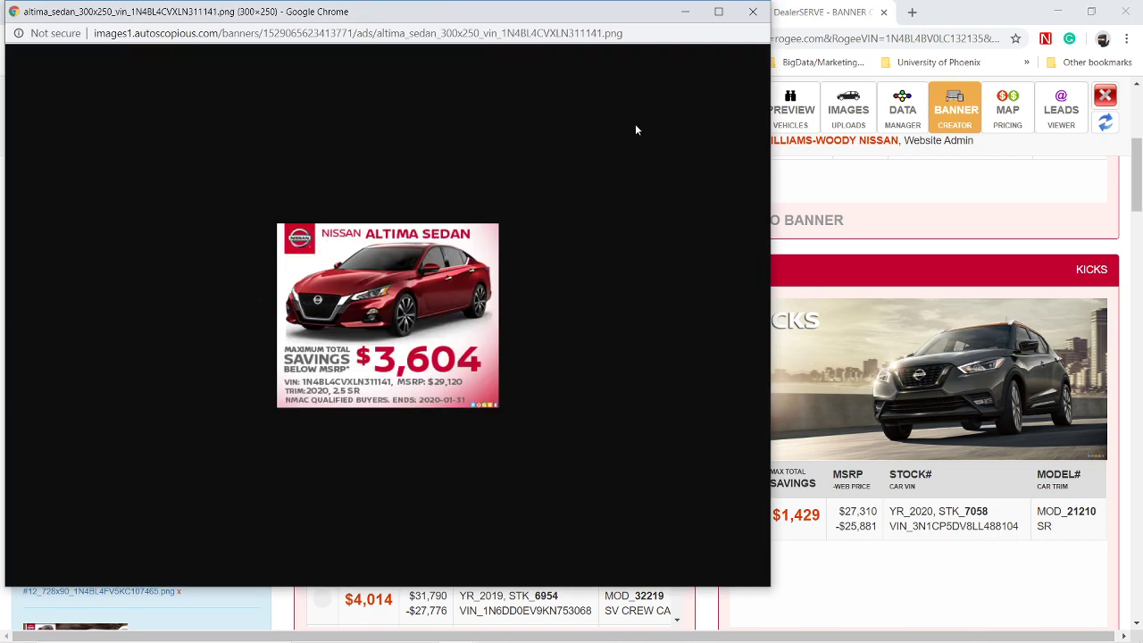
left_click(966, 6)
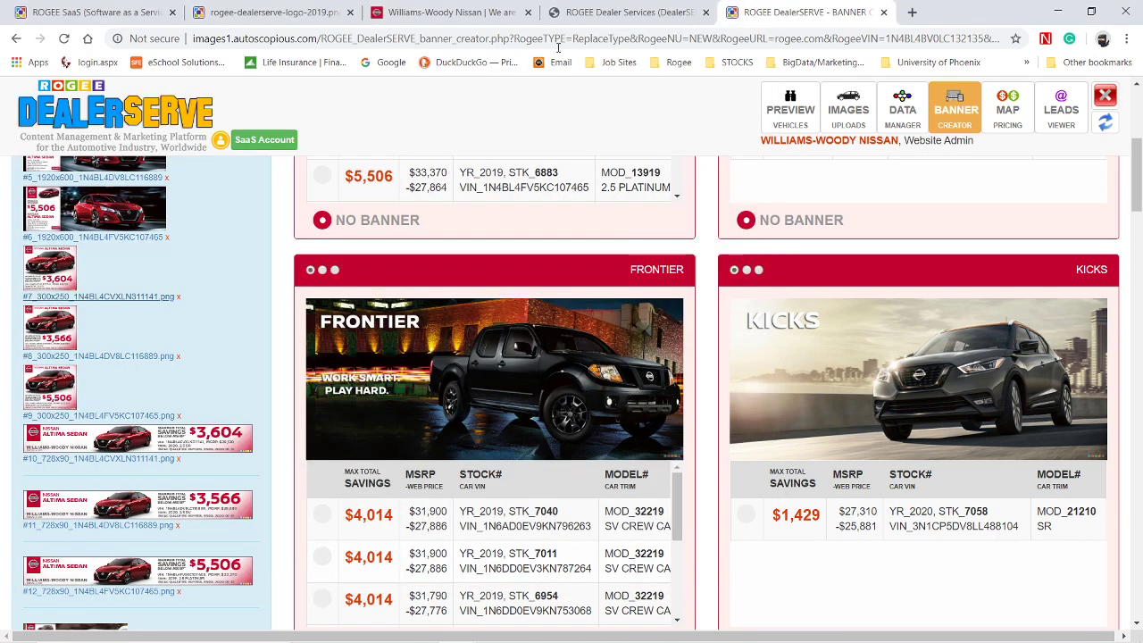
Step: On the Williams-Woody Nissan website, browse the January 2020 current offers, closing the ChooseNissan window, and open the $8,027 Titan's vehicle page
left_click(496, 24)
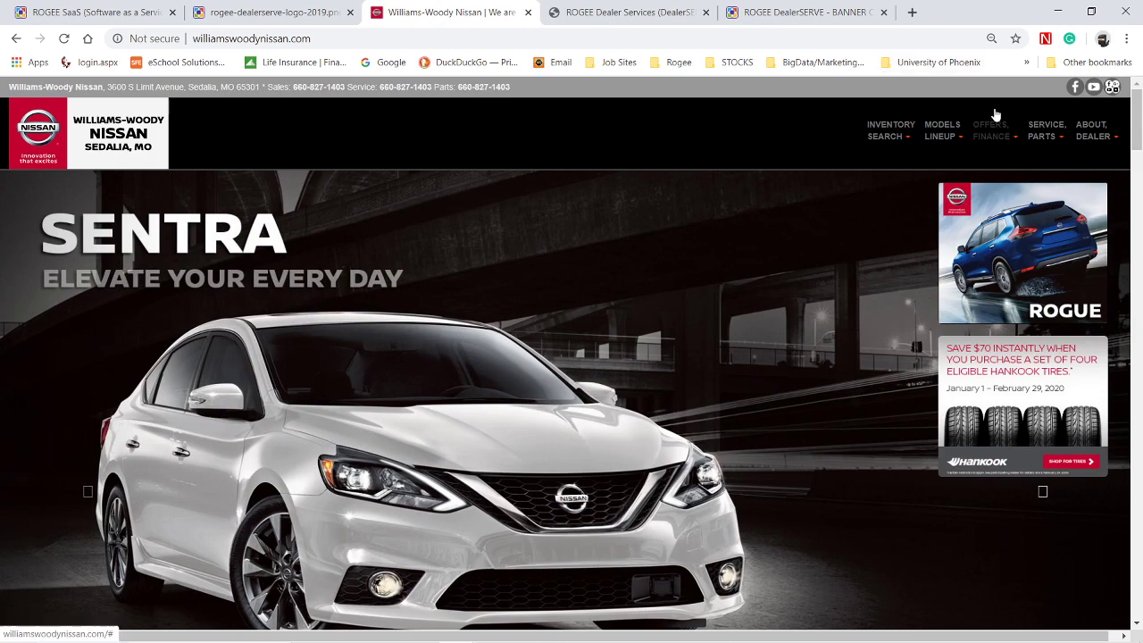
mouse_move(995, 130)
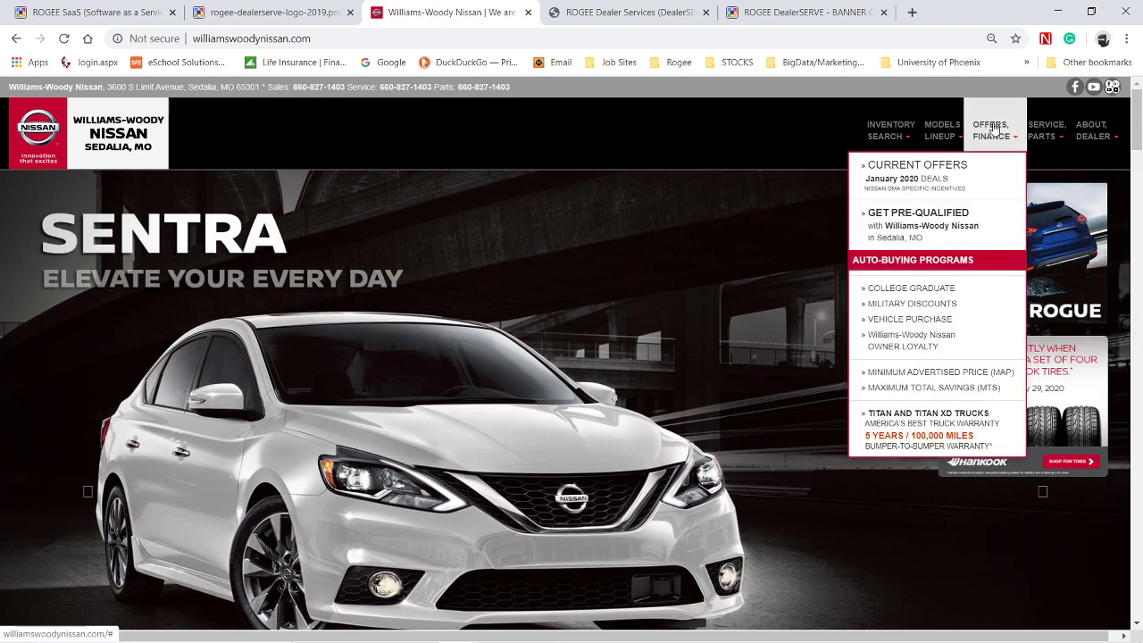
left_click(891, 178)
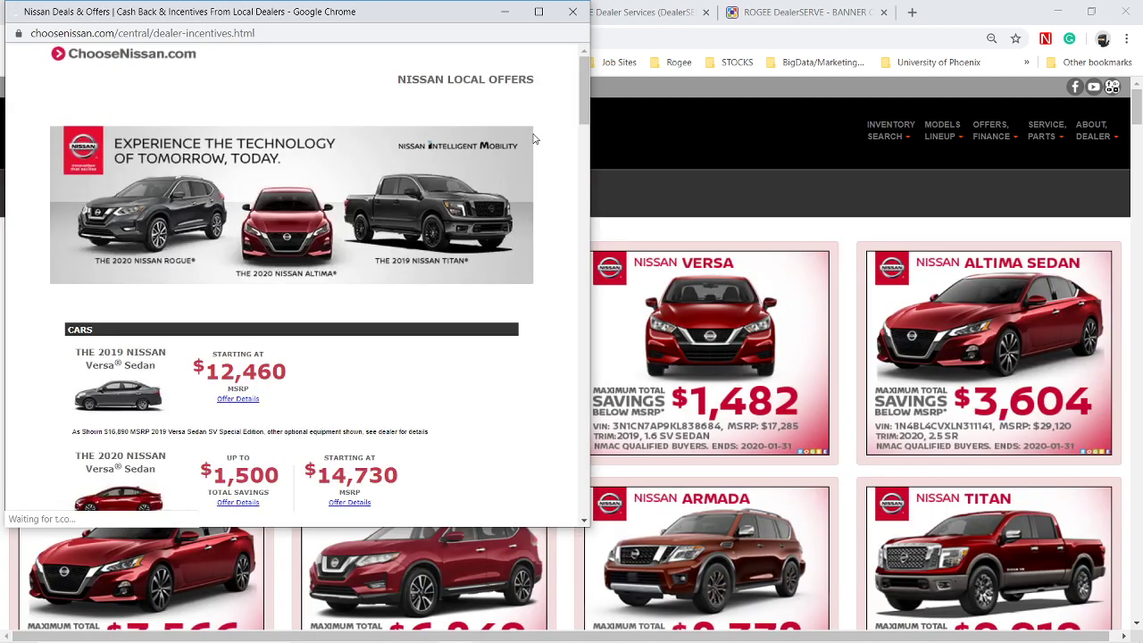
left_click(573, 12)
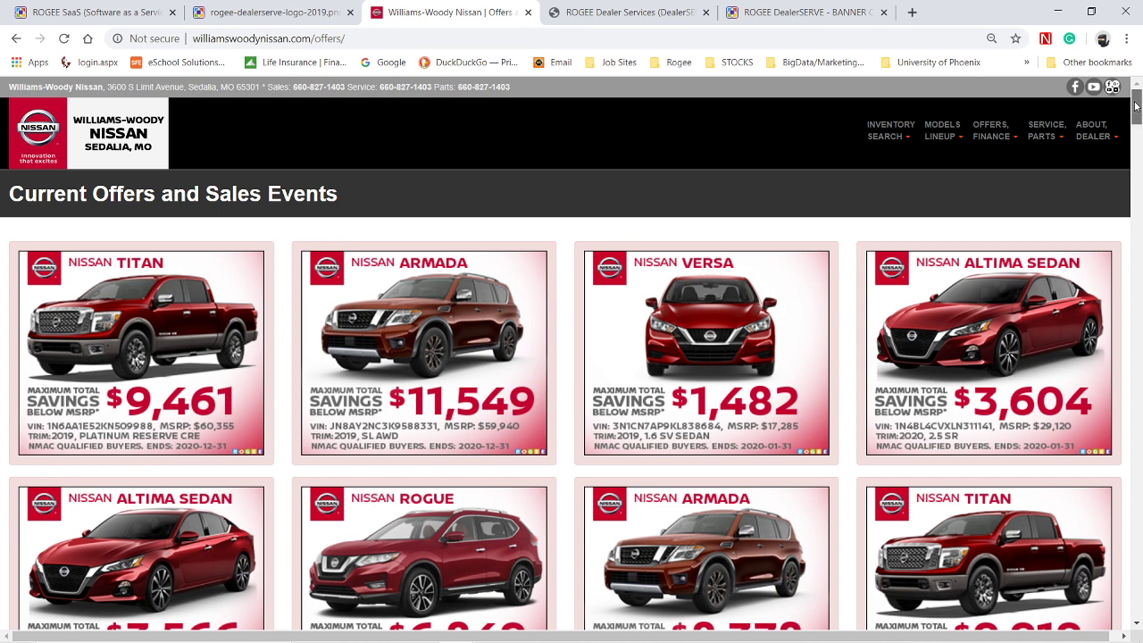
left_click_drag(1138, 107, 1140, 140)
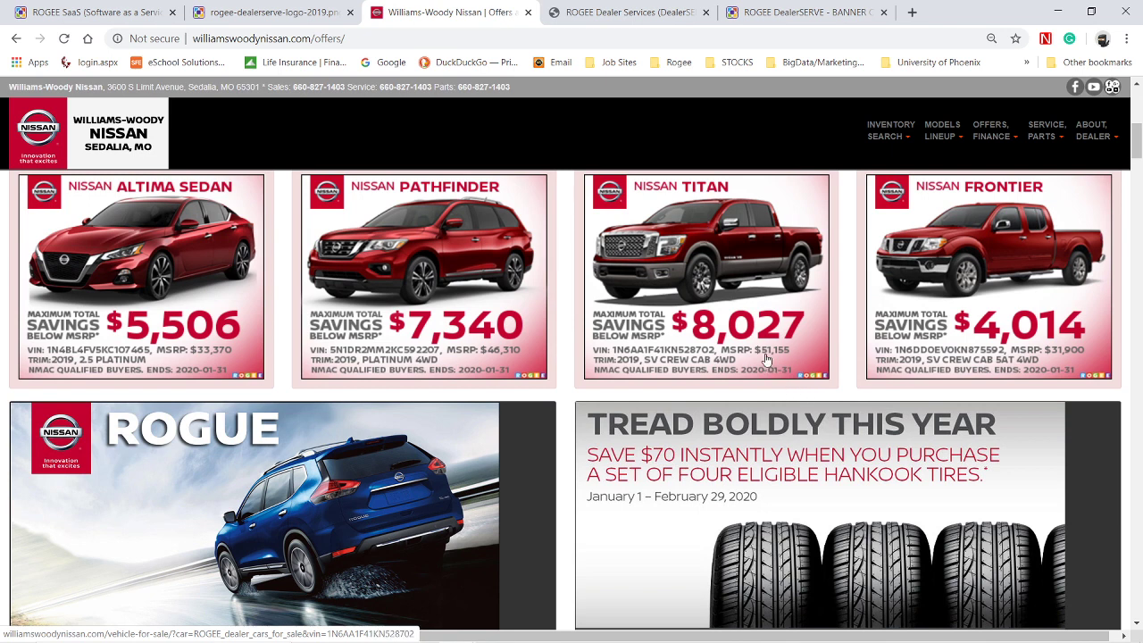
left_click(673, 322)
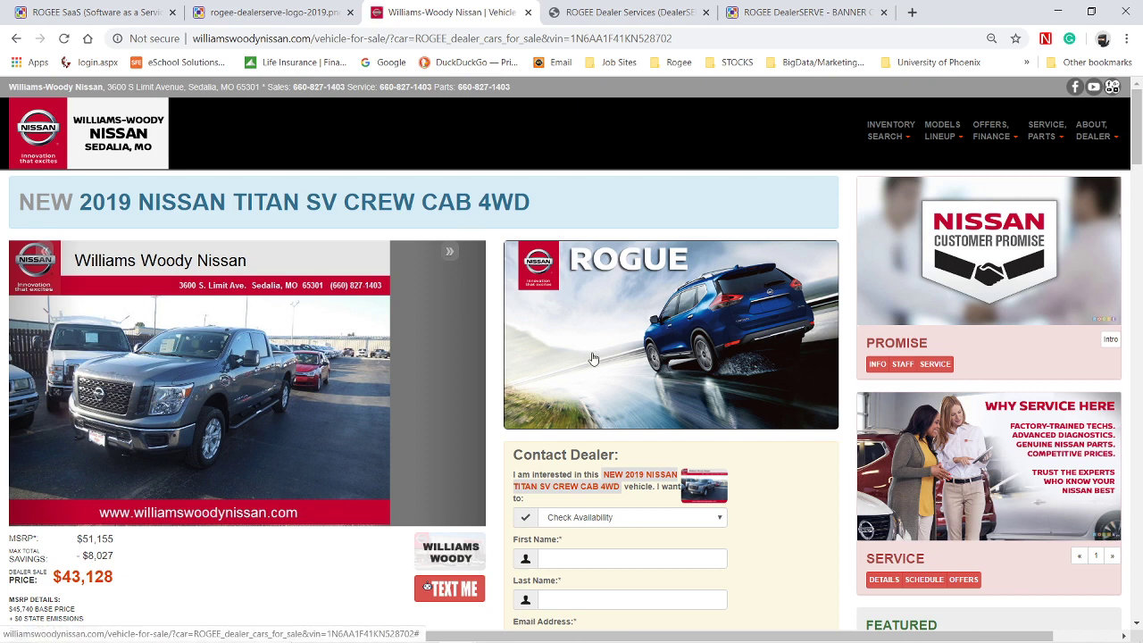
Step: Return to the Banner Creator and select the $8,027 Titan with the second Titan background, plus the $1,815 Versa, for new banners
left_click(610, 13)
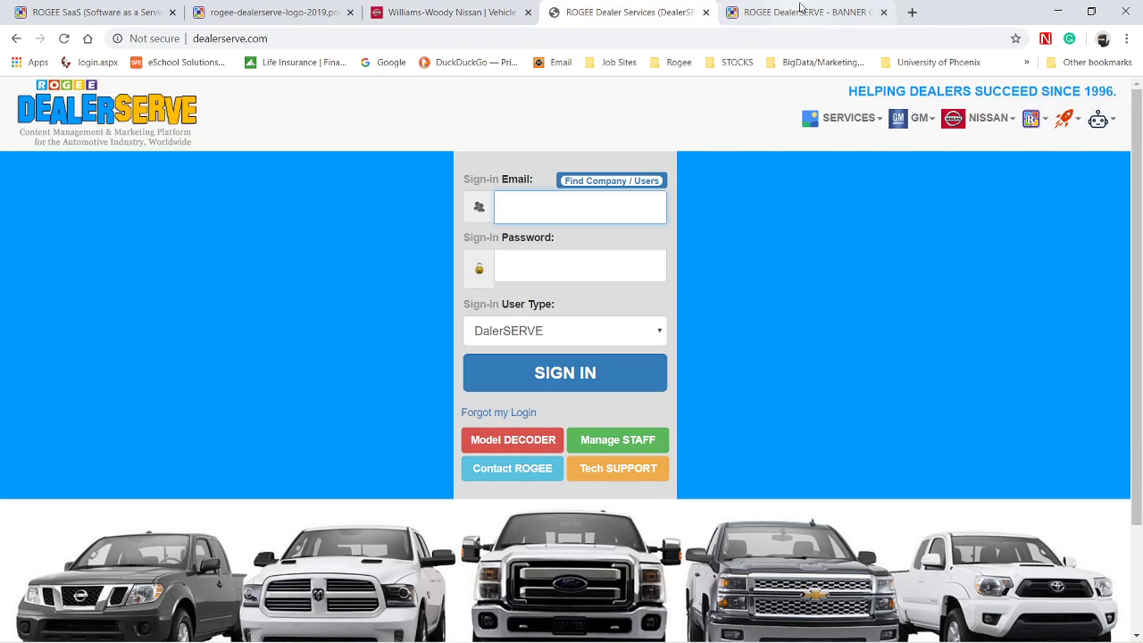
left_click(801, 9)
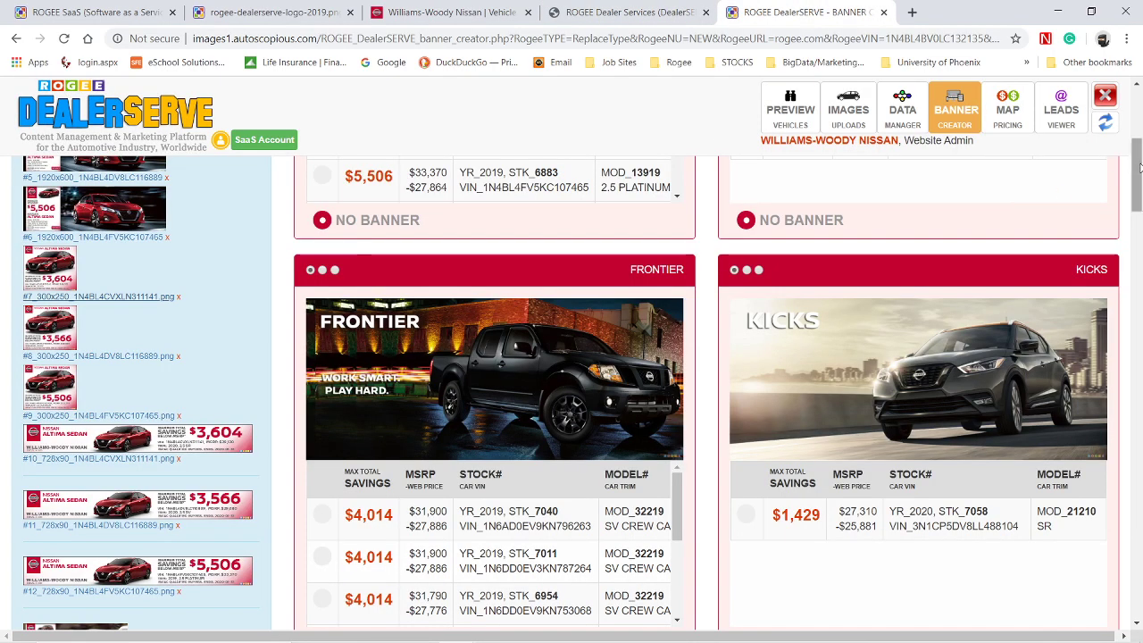
left_click_drag(1139, 167, 1140, 344)
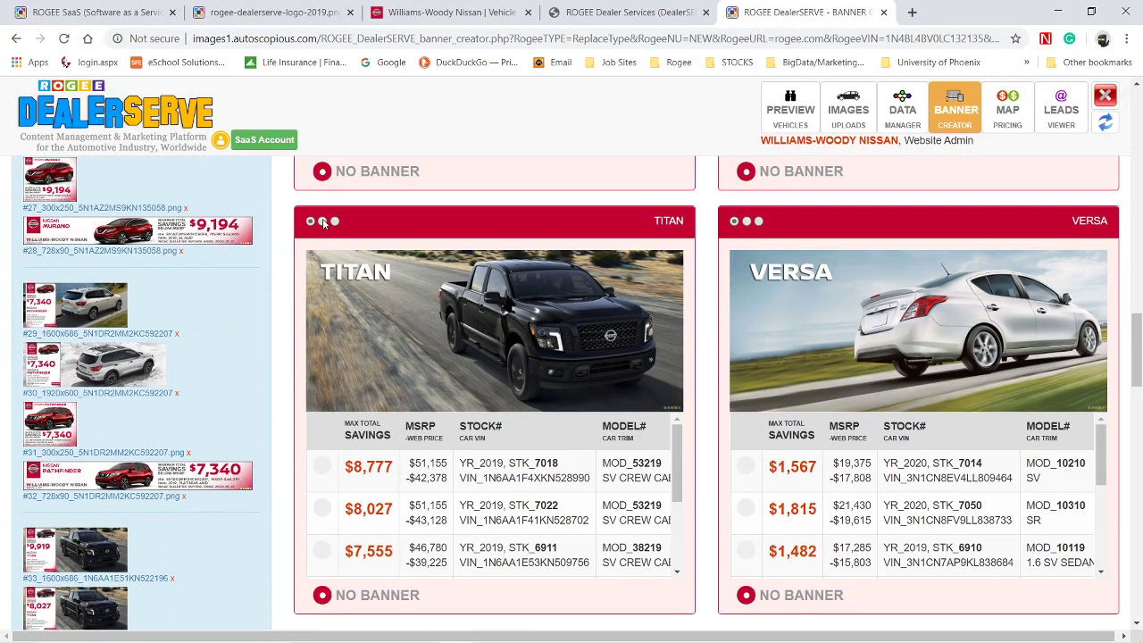
left_click(322, 221)
left_click(324, 511)
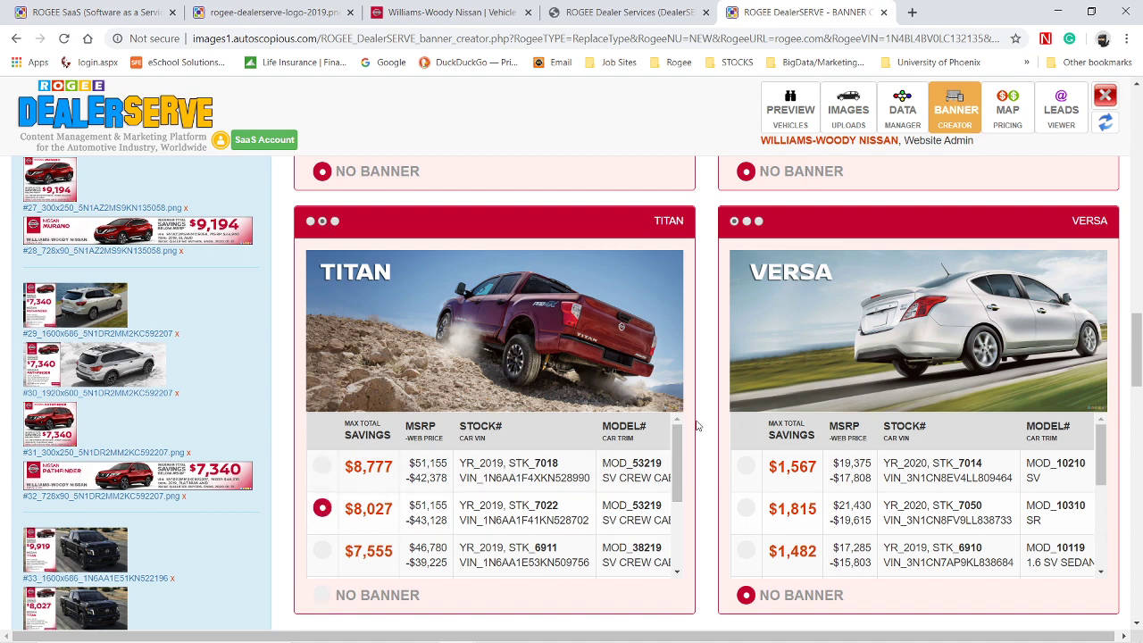
scroll(697, 426, "down", 3)
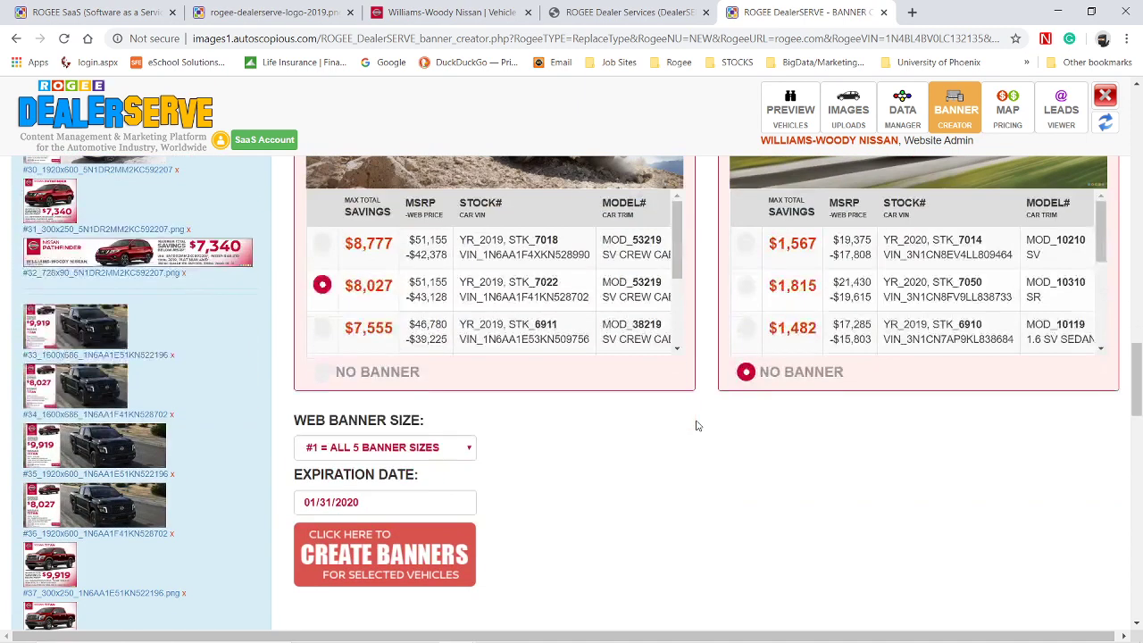
left_click(750, 288)
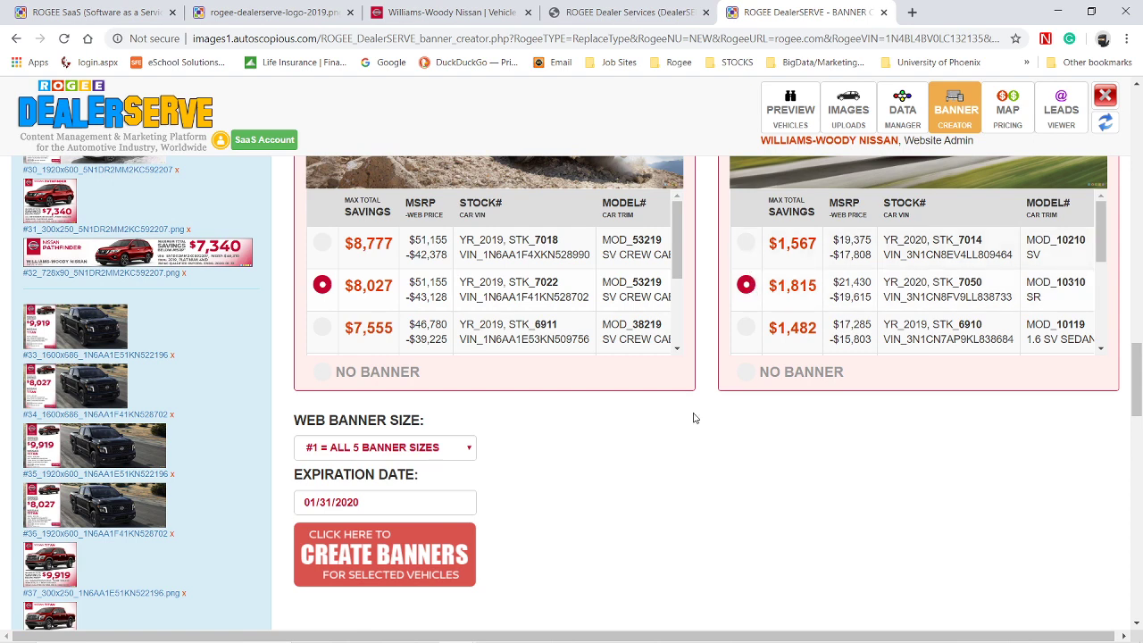
Step: Check the web banner size choices, keeping all 5 sizes, and look over the options for creating and distributing web banners
left_click(464, 451)
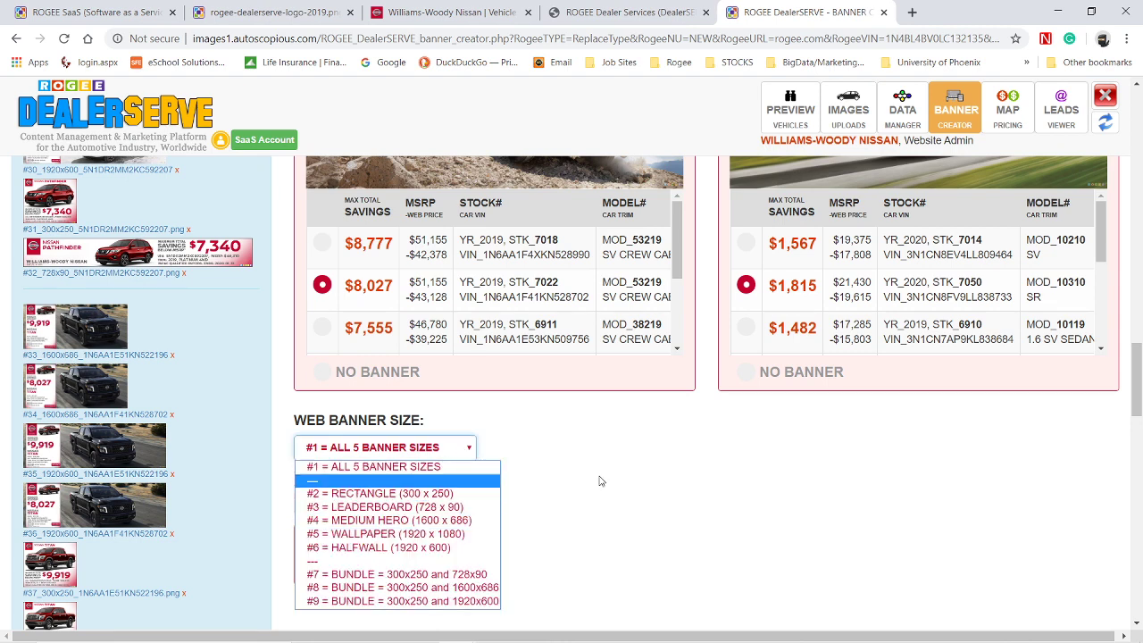
left_click(641, 471)
left_click(387, 567)
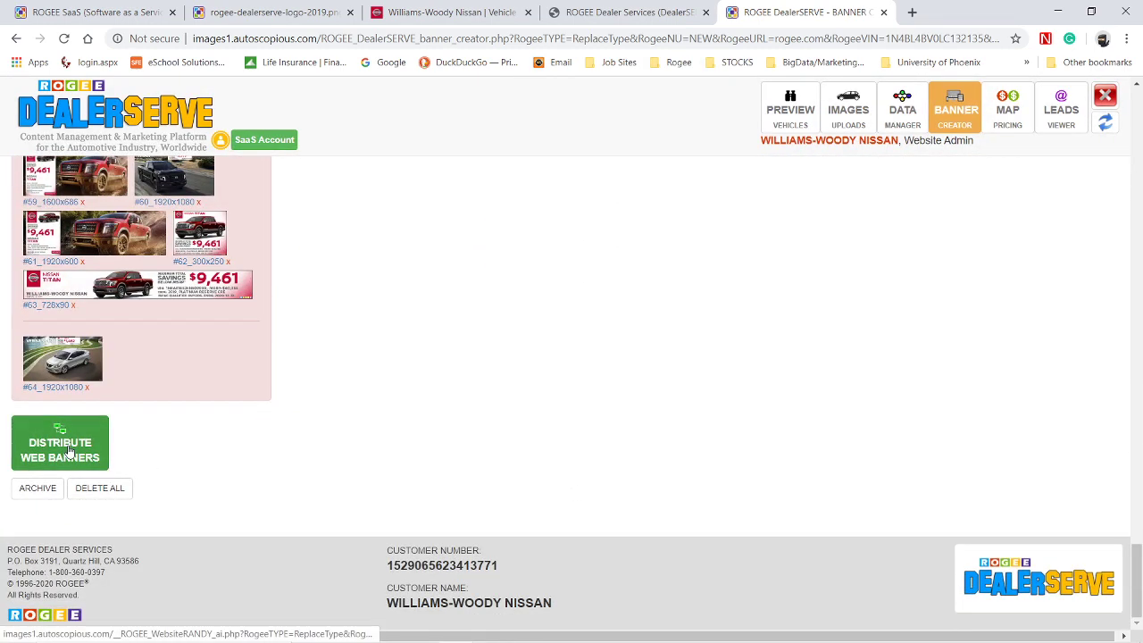
left_click(63, 449)
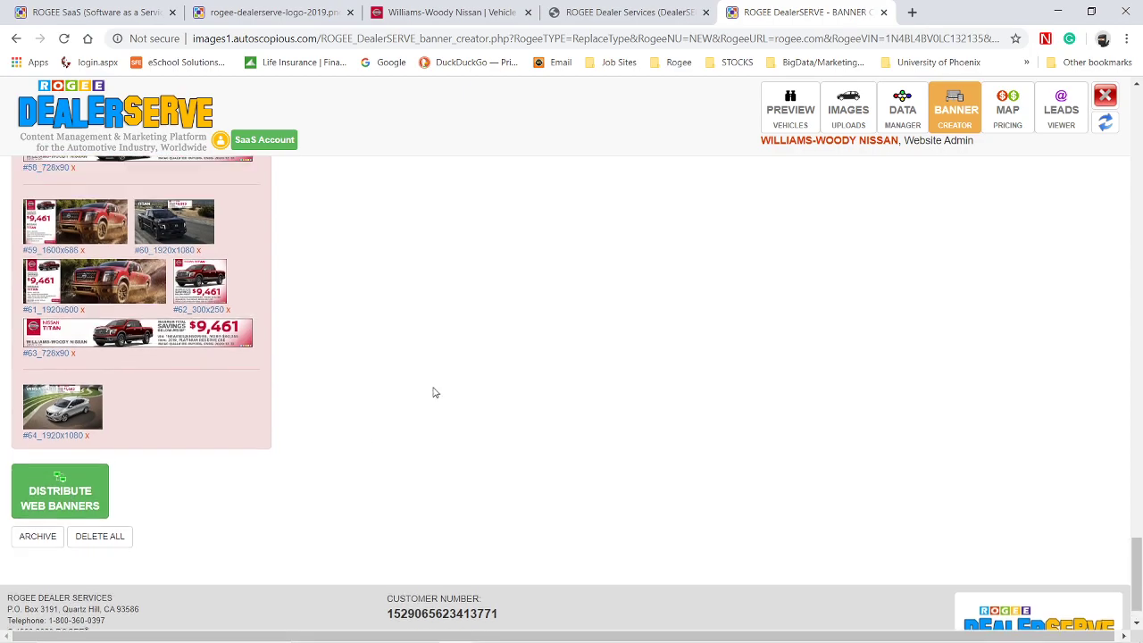
scroll(432, 393, "up", 10)
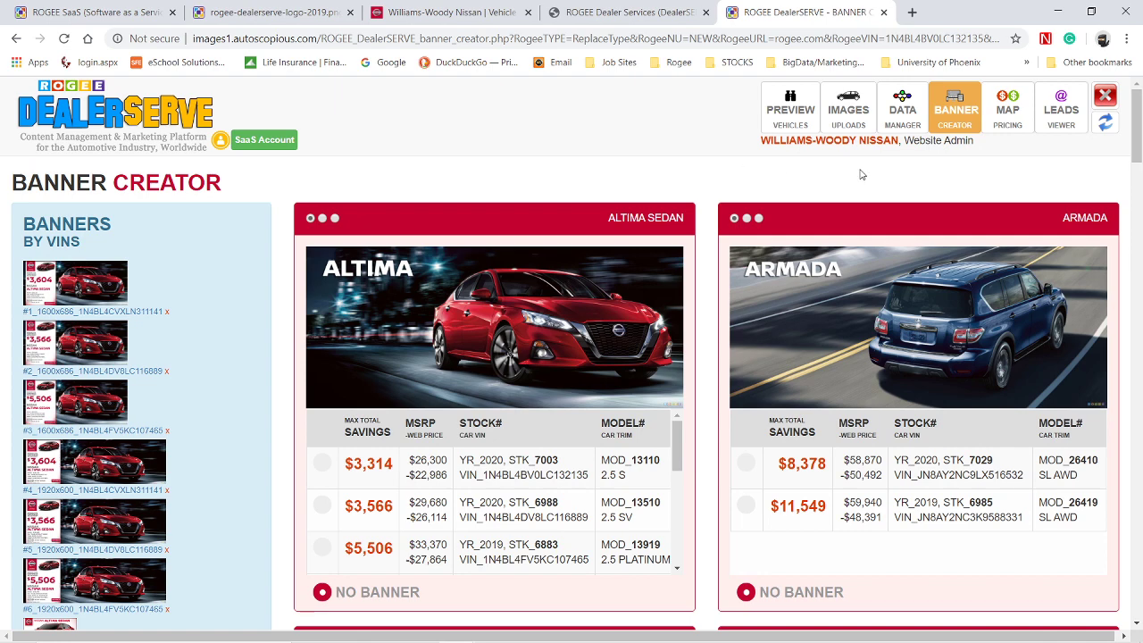
Step: Open the MAP Pricing introduction and look through it down to the Nissan PDF downloads and ROGEE tools
left_click(1021, 102)
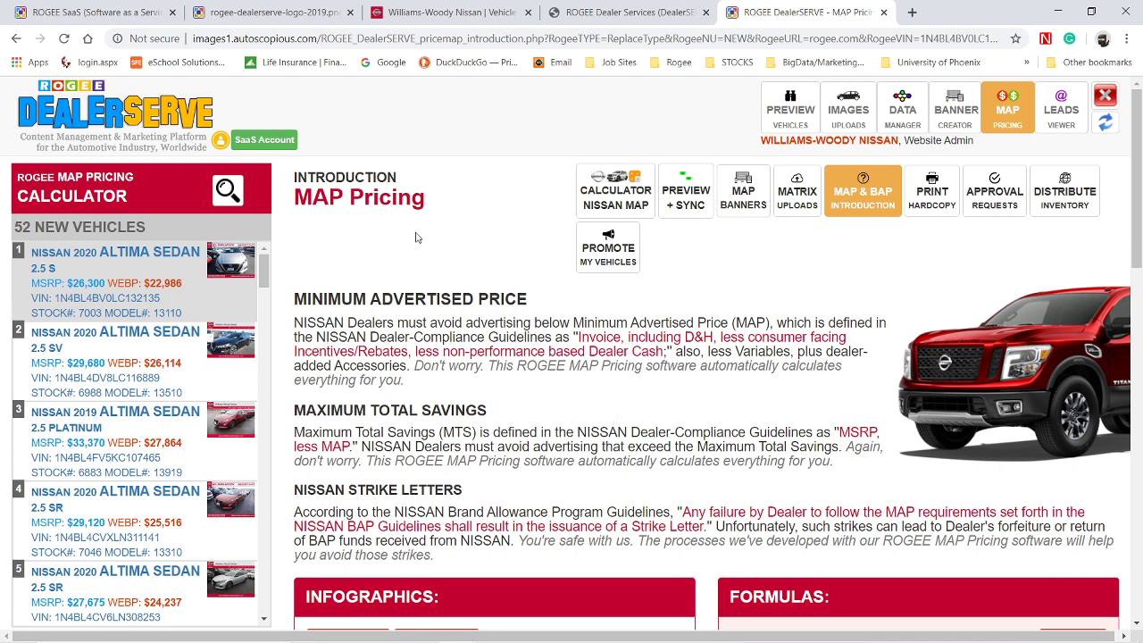
left_click(1001, 111)
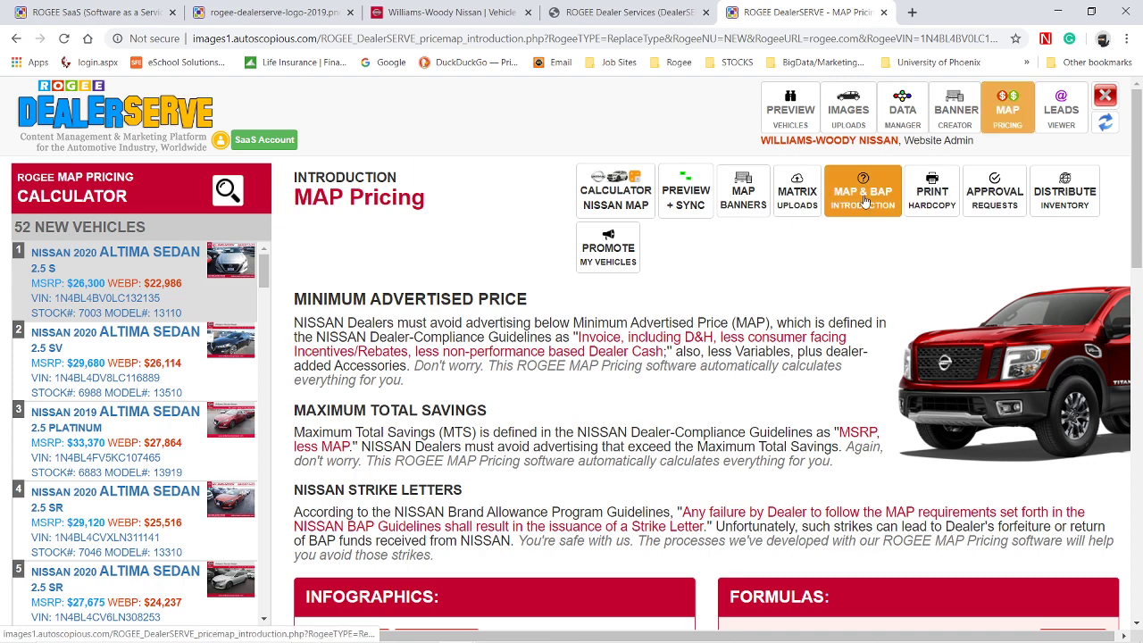
scroll(770, 313, "down", 3)
scroll(770, 314, "up", 3)
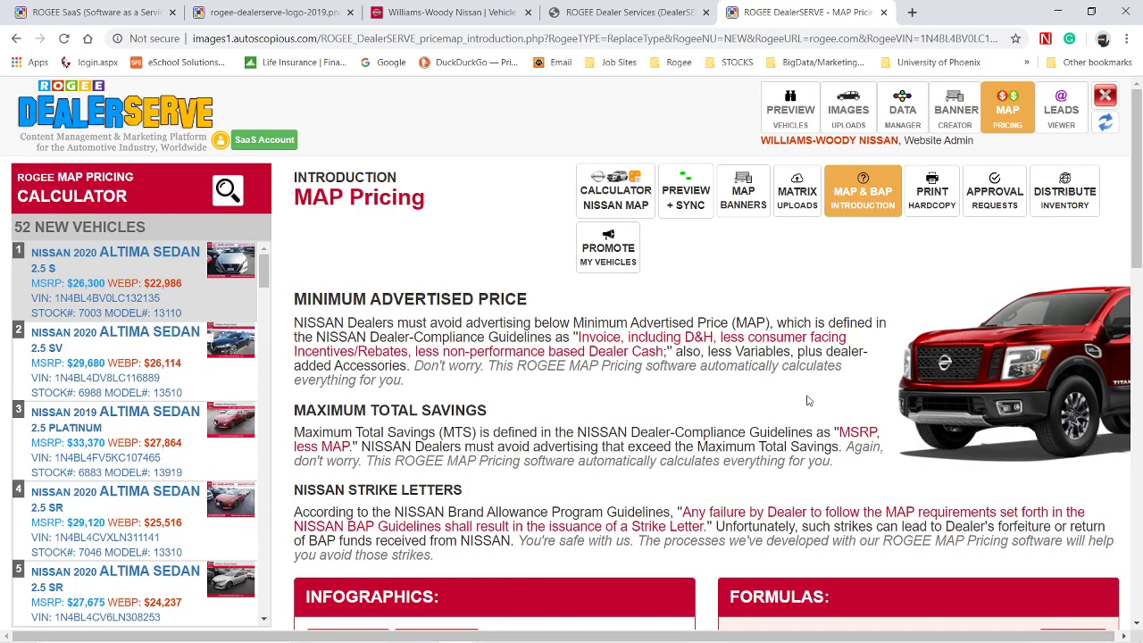
scroll(813, 403, "down", 15)
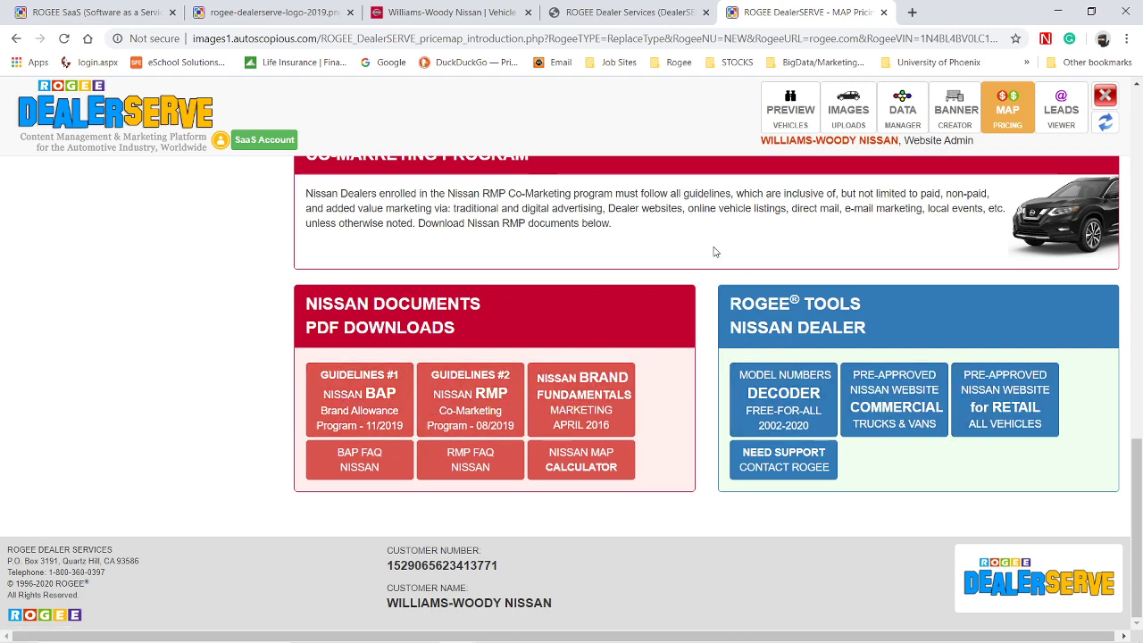
scroll(714, 252, "up", 15)
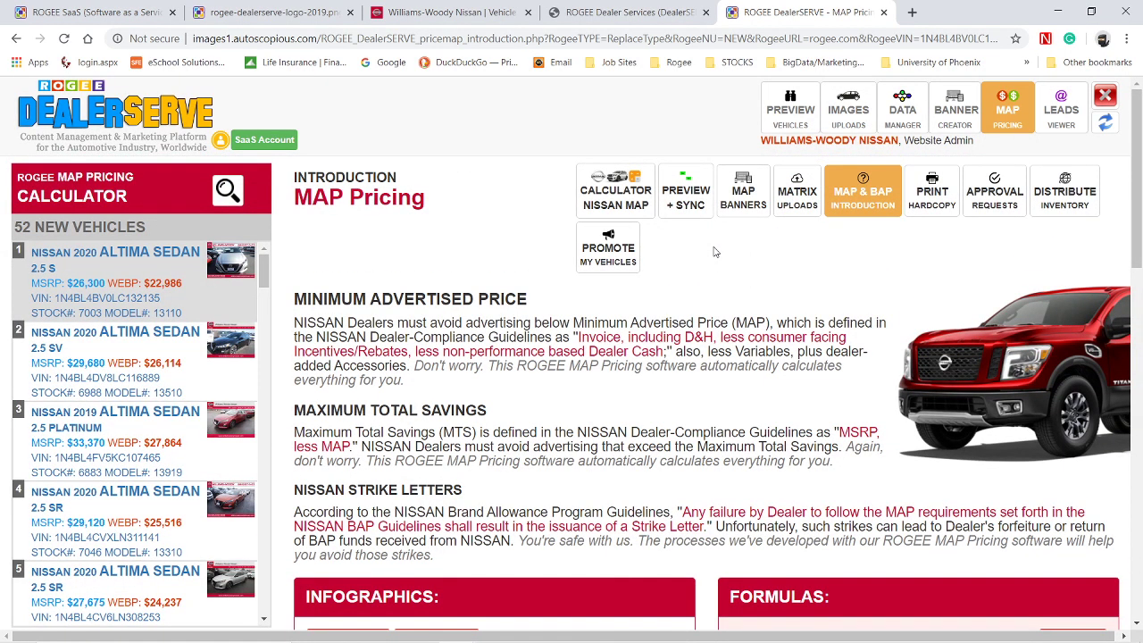
Step: View the How It Works and Screenshots infographics for the MAP pricing calculator, closing each document when done
scroll(713, 252, "down", 3)
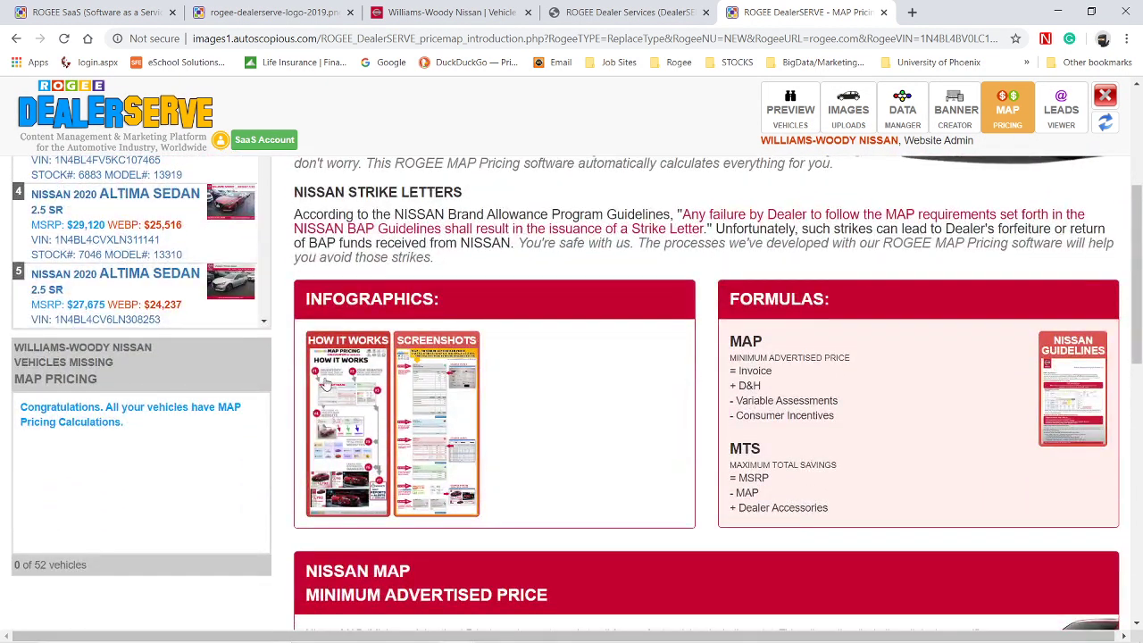
left_click(326, 384)
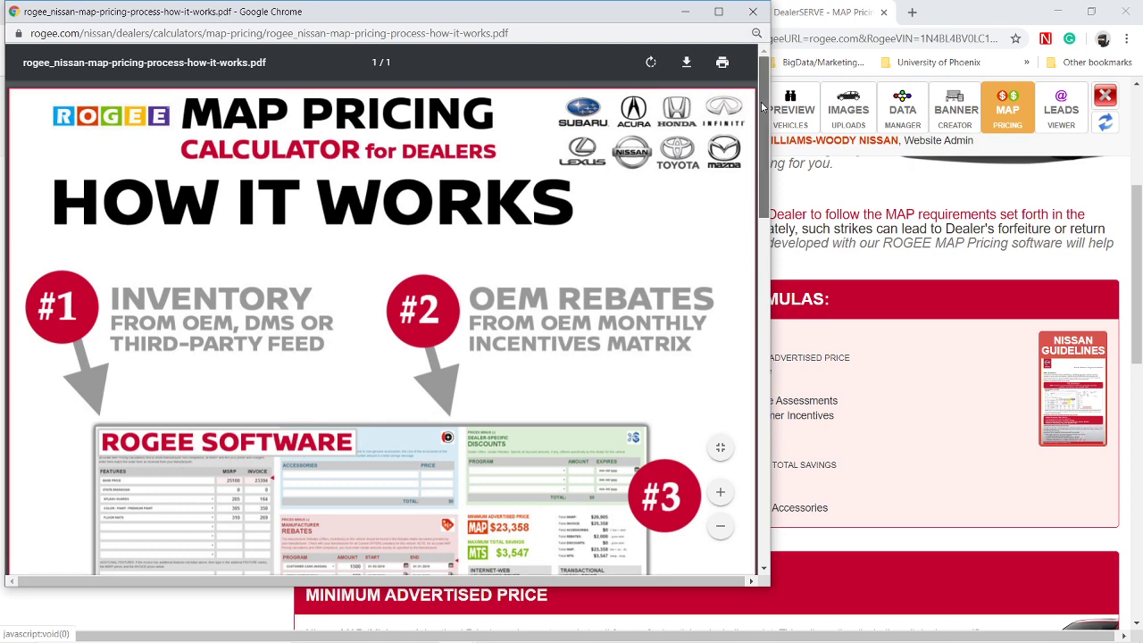
left_click_drag(762, 108, 768, 386)
left_click(898, 394)
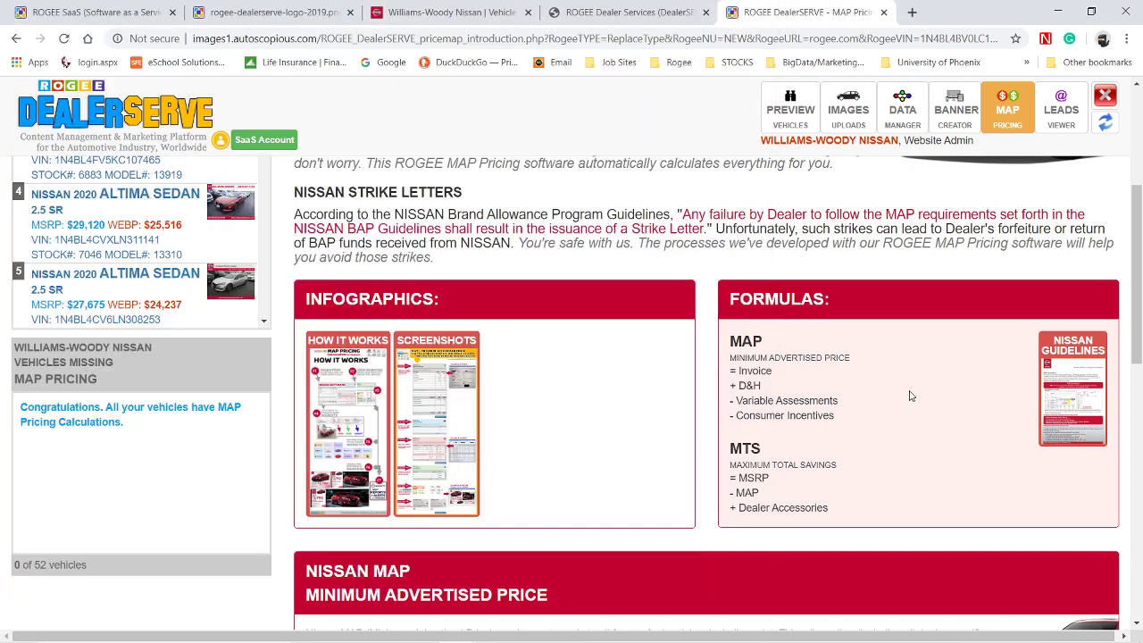
left_click(442, 427)
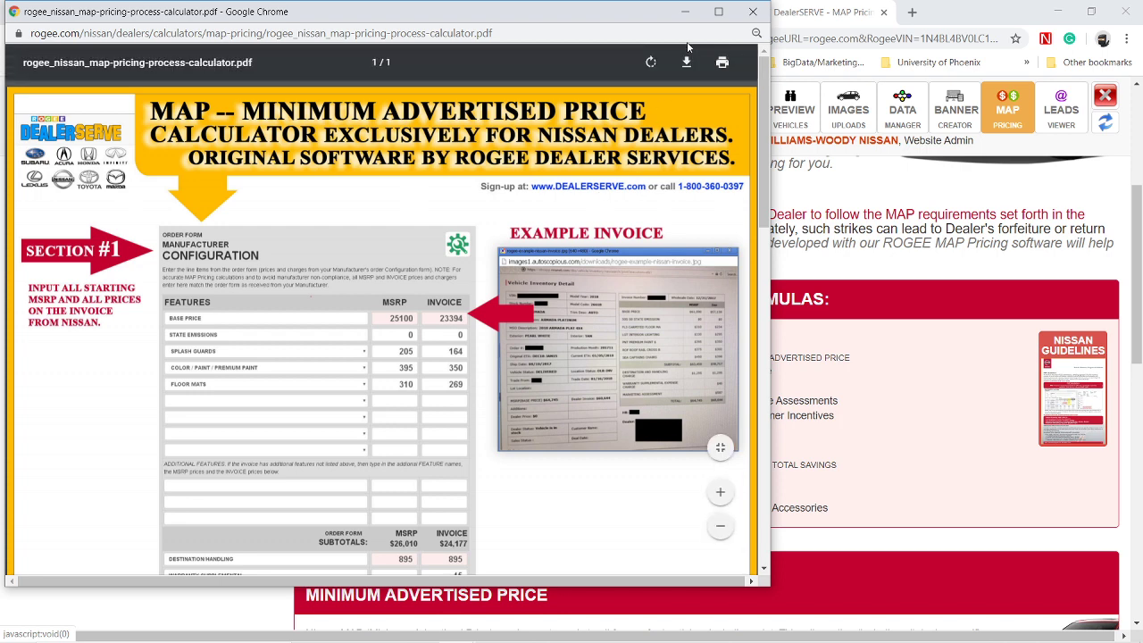
left_click(753, 11)
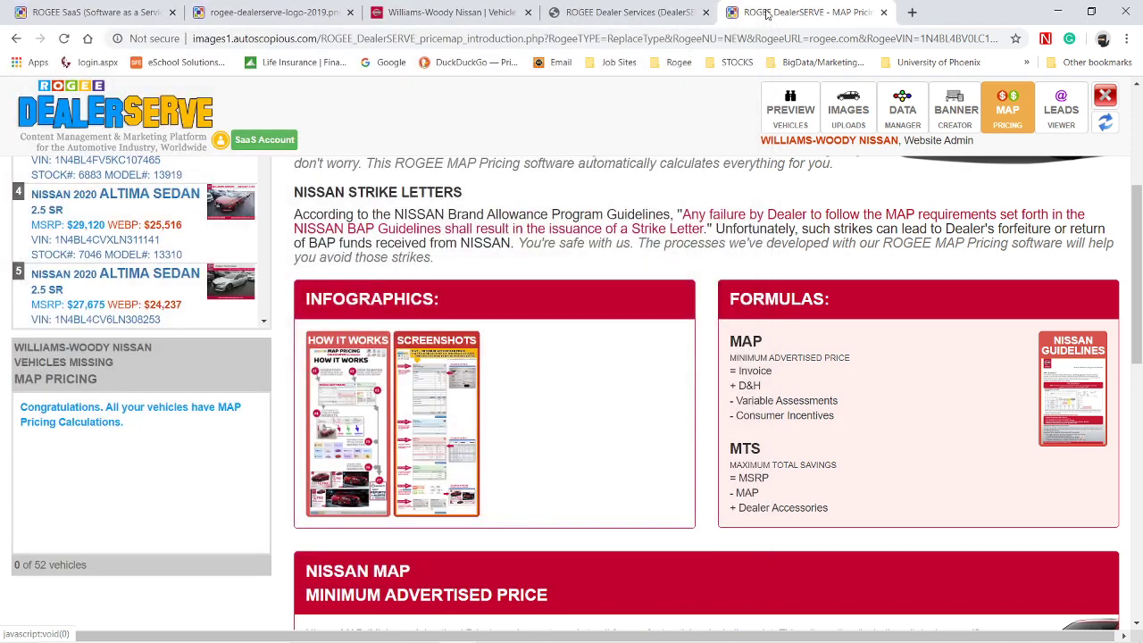
Step: View the Nissan BAP guidelines on MAP calculations enlarged in a maximized window, then close them and return to the introduction
left_click(1063, 366)
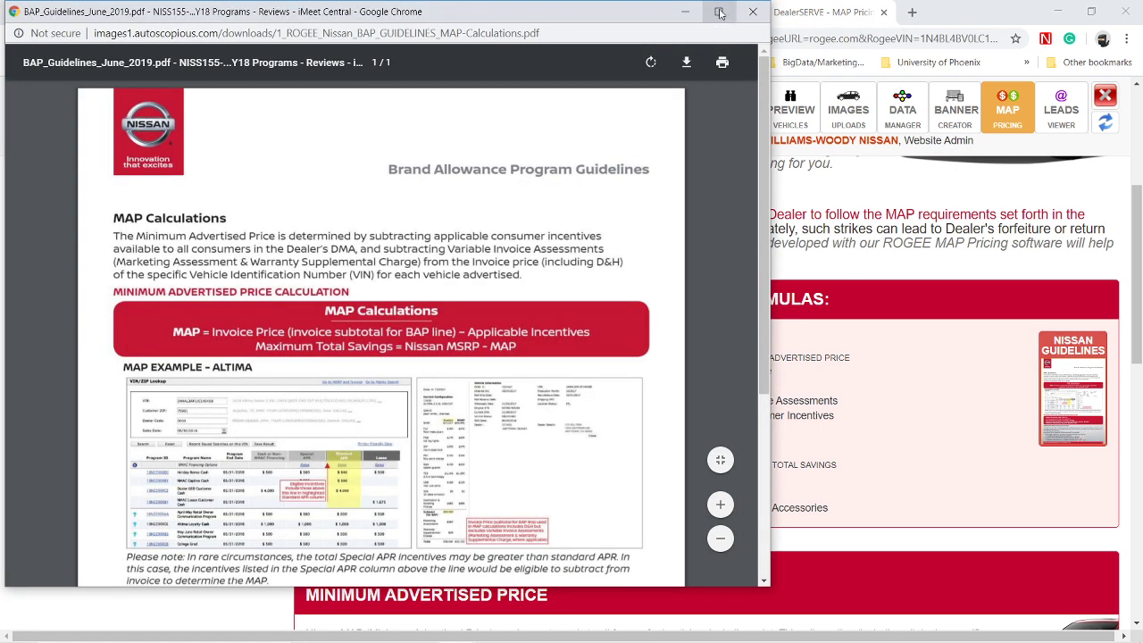
left_click(718, 12)
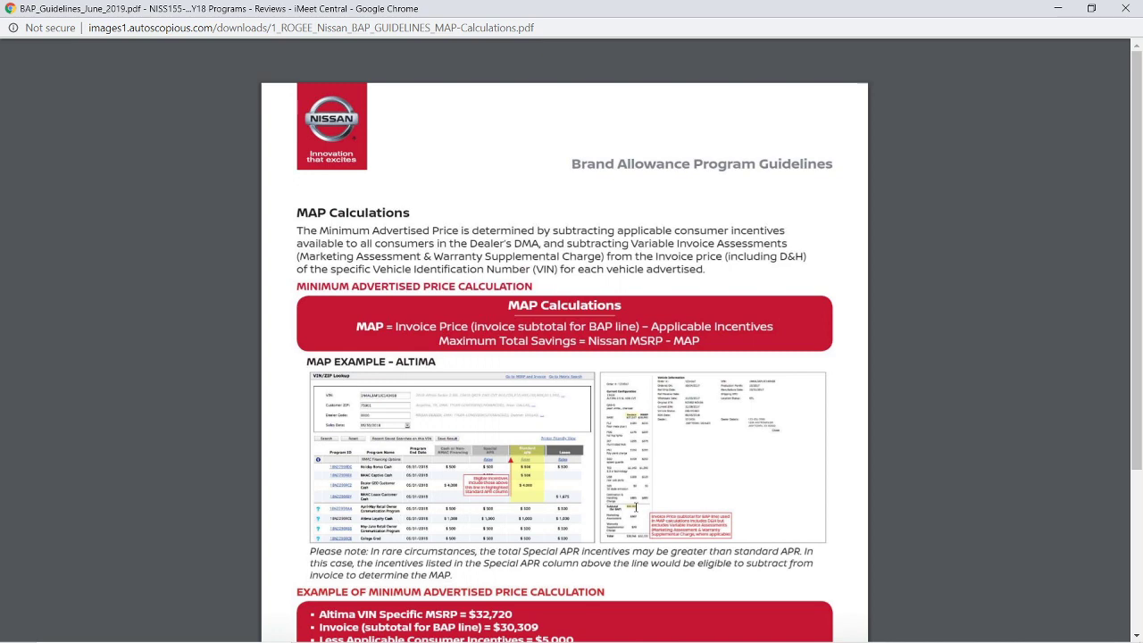
scroll(636, 506, "up", 2, "ctrl")
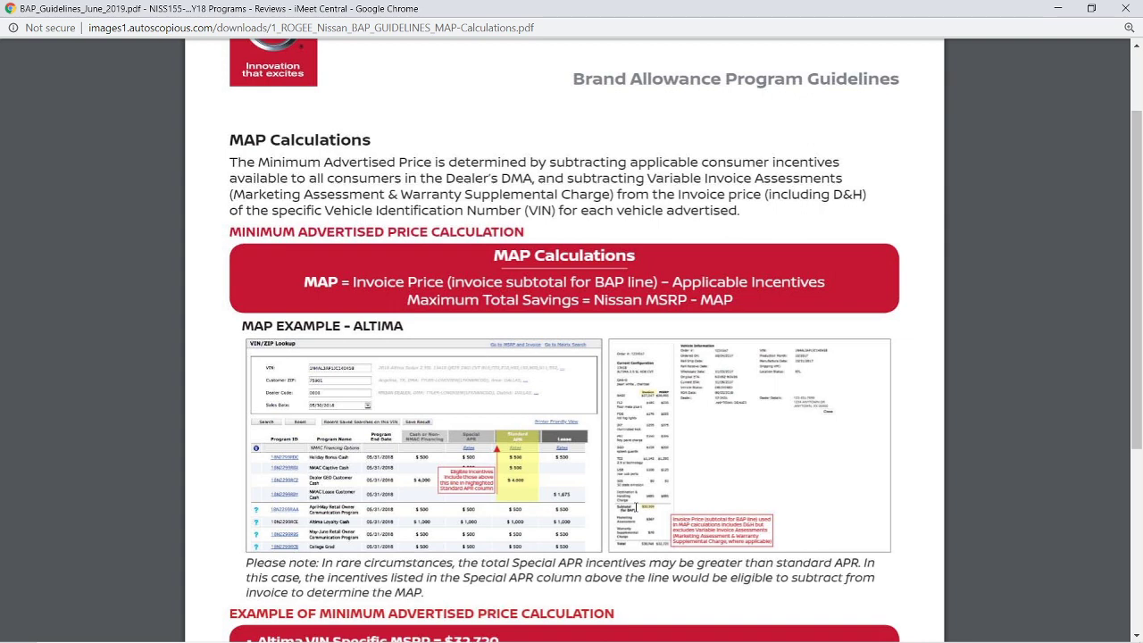
left_click(1126, 9)
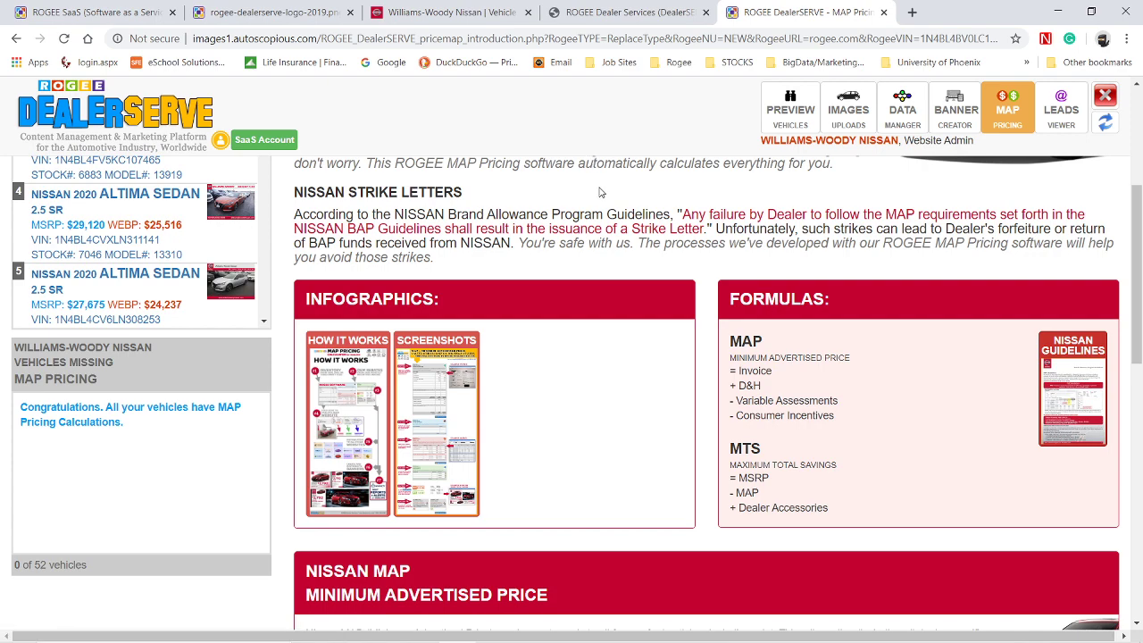
scroll(600, 192, "up", 3)
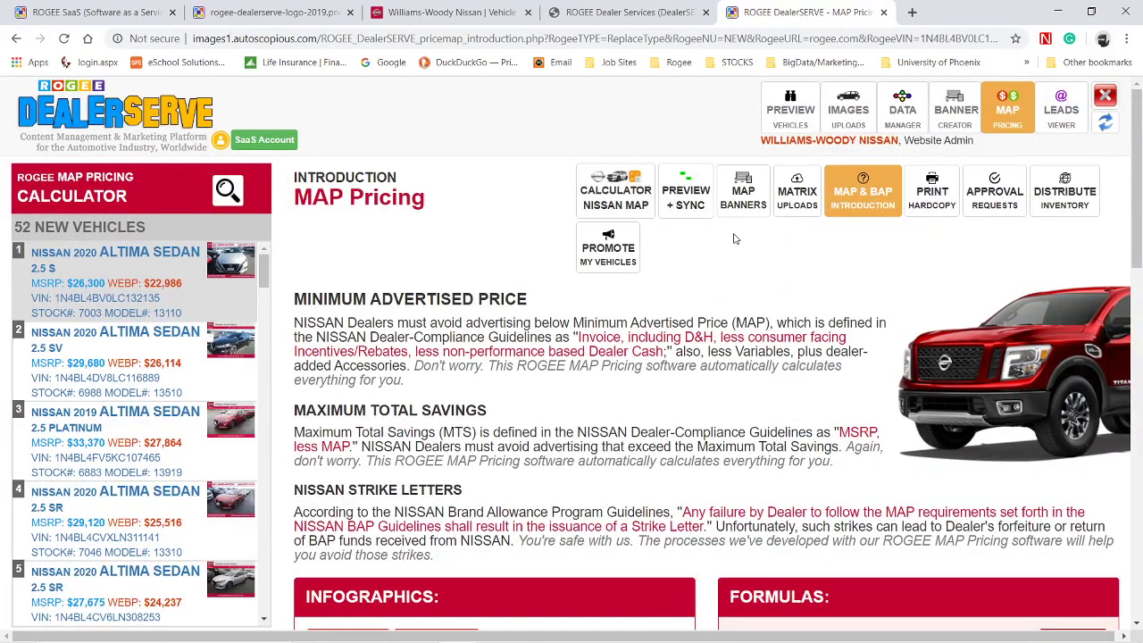
Step: Open the Nissan MAP calculator for the 2020 Altima 2.5 S and review its configuration, dealer add-ons, rebates and MAP/MTS price sections
left_click(629, 195)
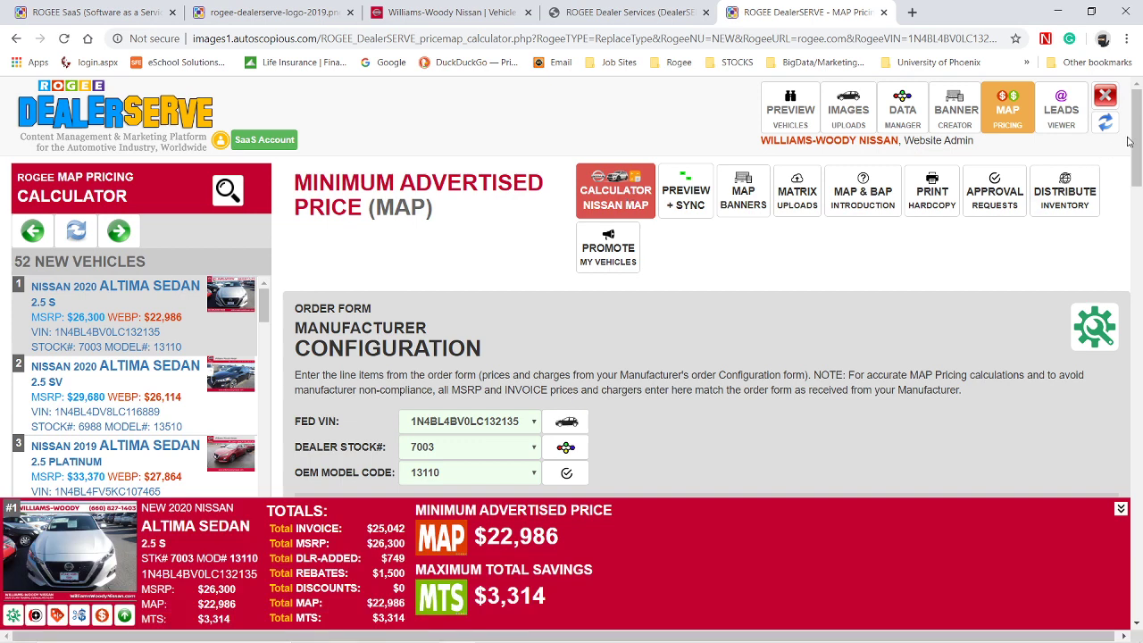
left_click_drag(1140, 131, 1140, 188)
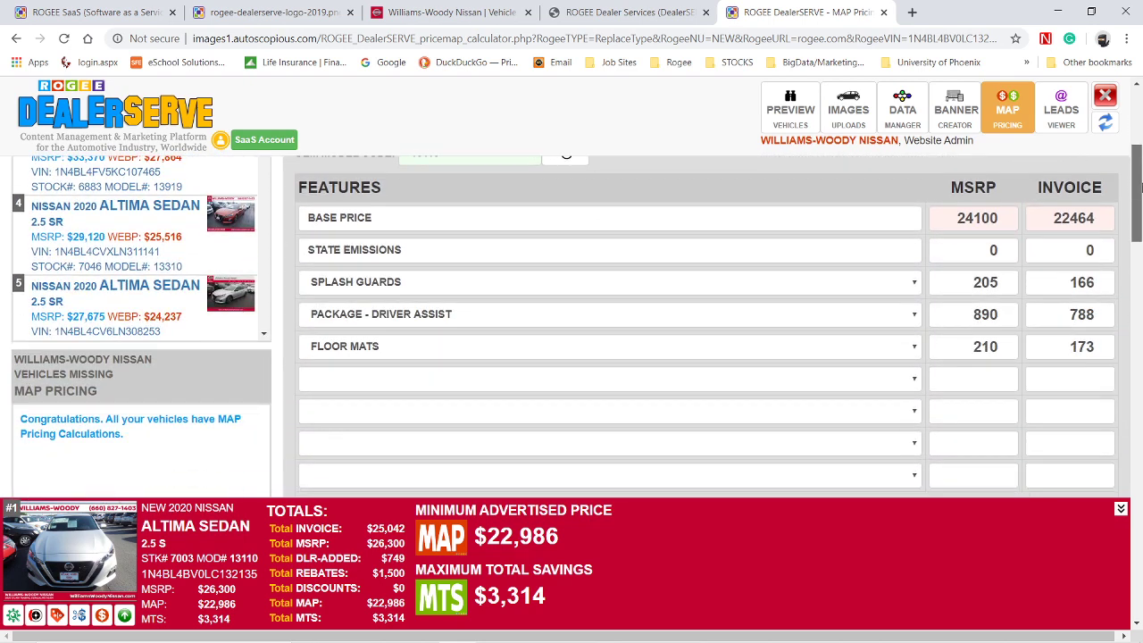
left_click_drag(1140, 188, 1140, 312)
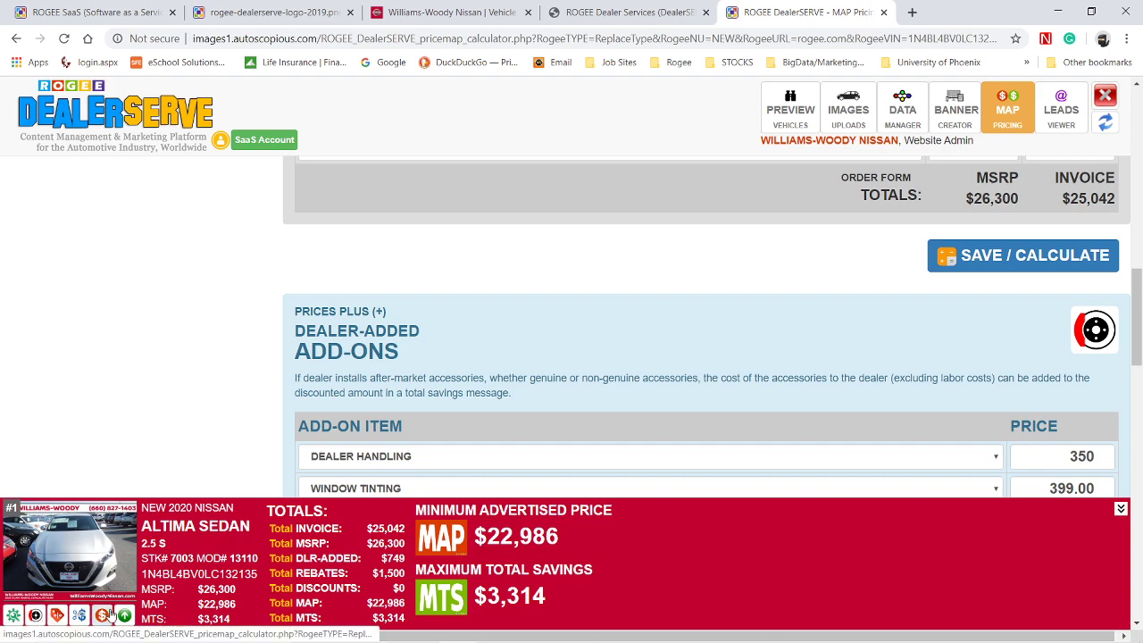
left_click(80, 616)
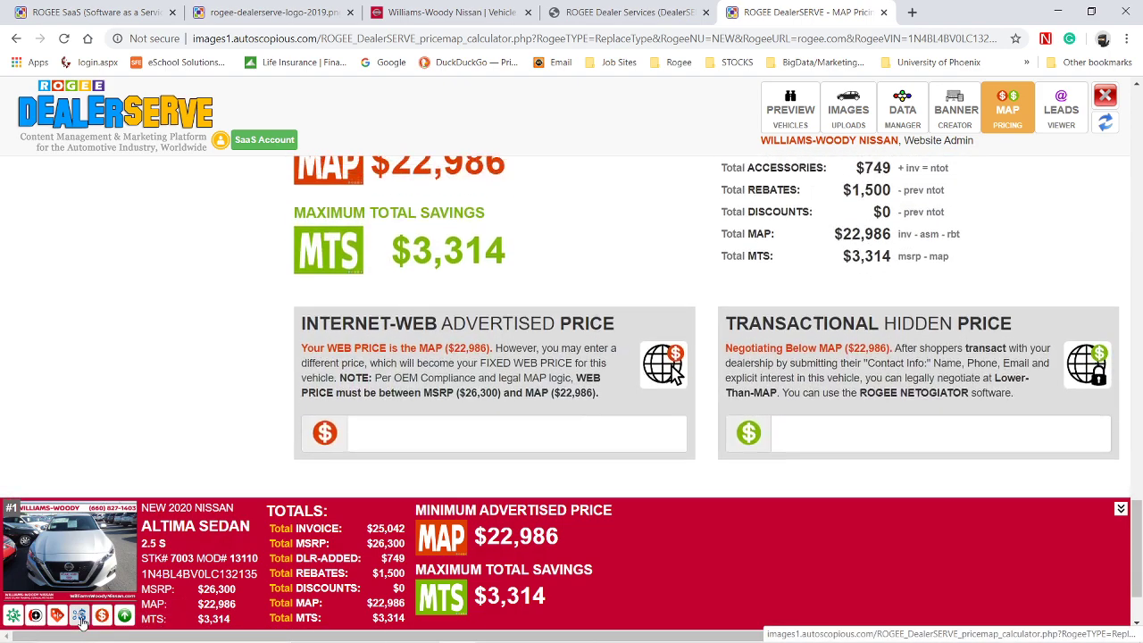
left_click(56, 616)
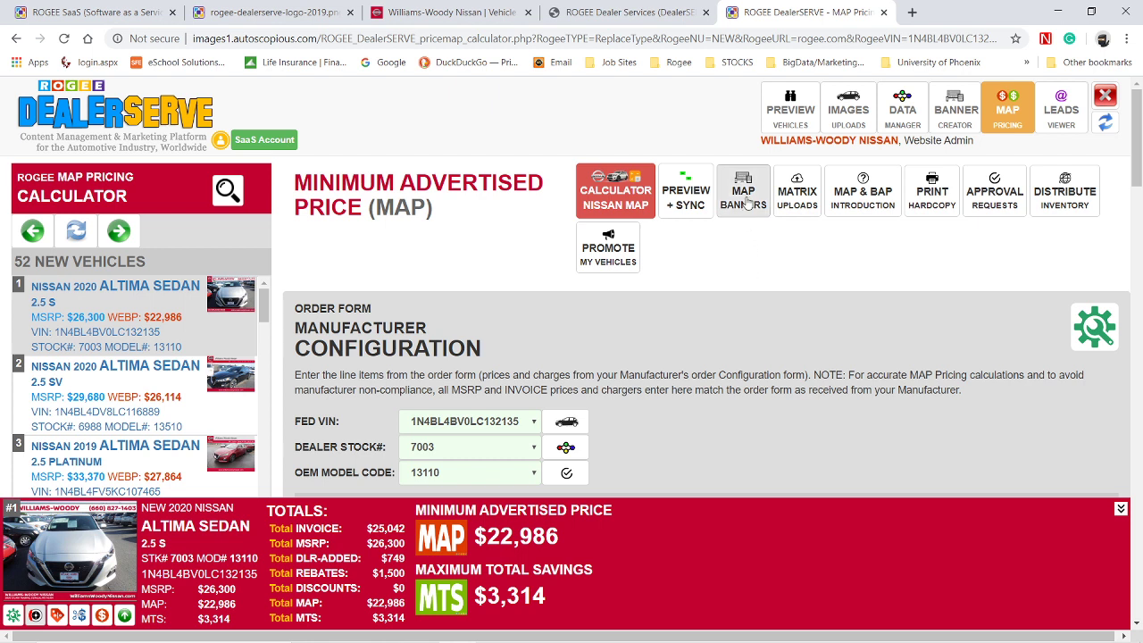
Step: Open the Nissan RMP approval requests page and look over the compliance notes, the request options and the approval history
left_click(992, 197)
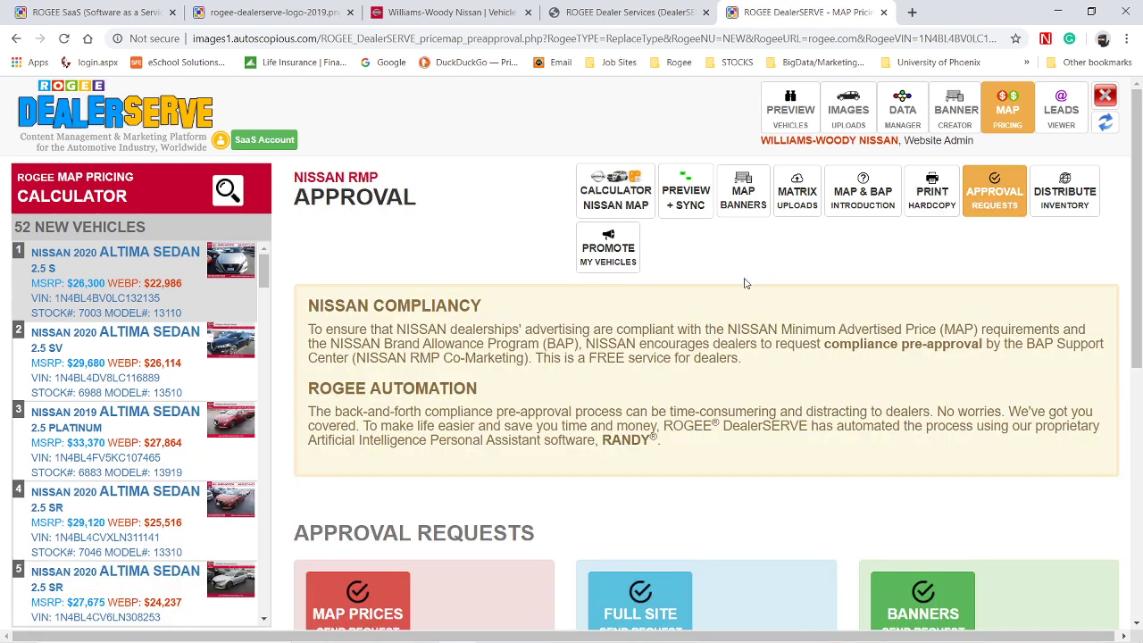
scroll(746, 283, "down", 2)
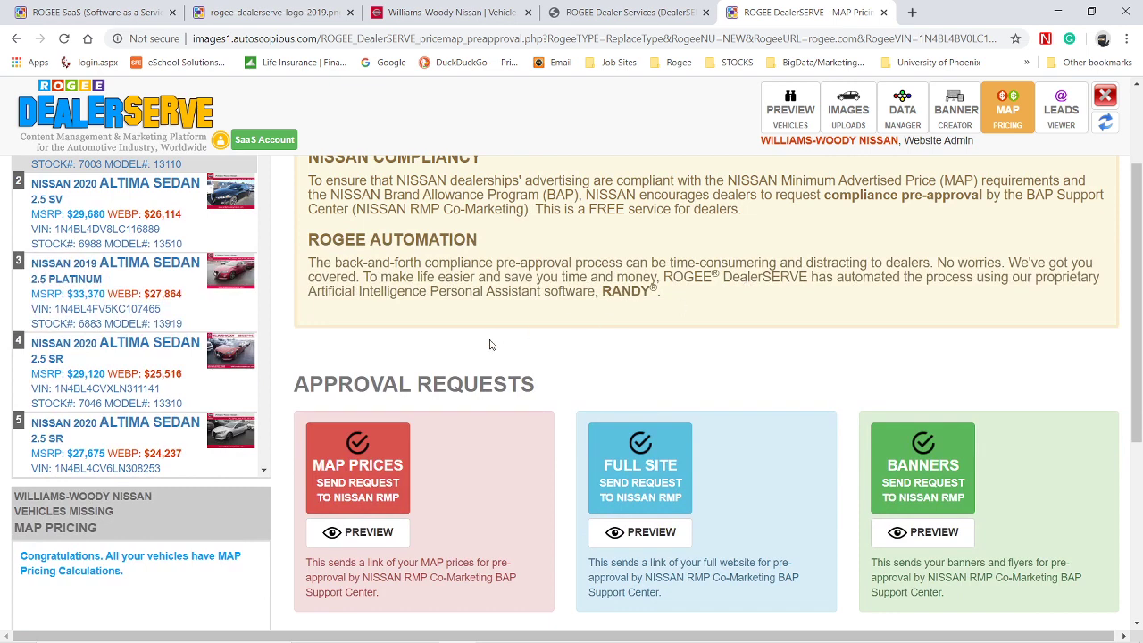
scroll(490, 344, "down", 2)
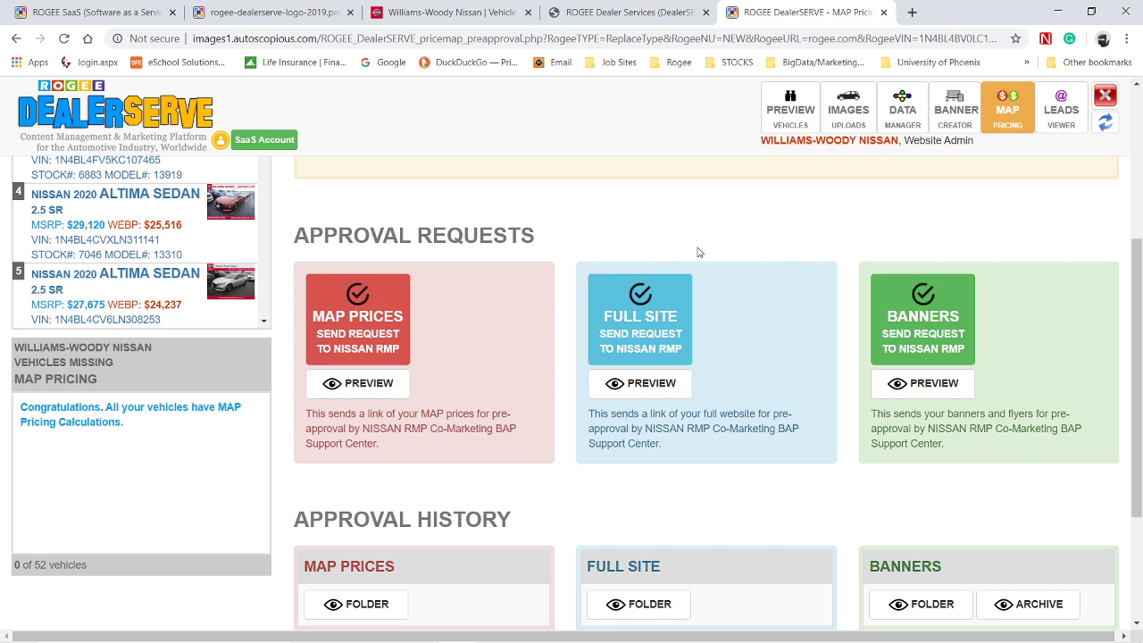
scroll(699, 253, "up", 3)
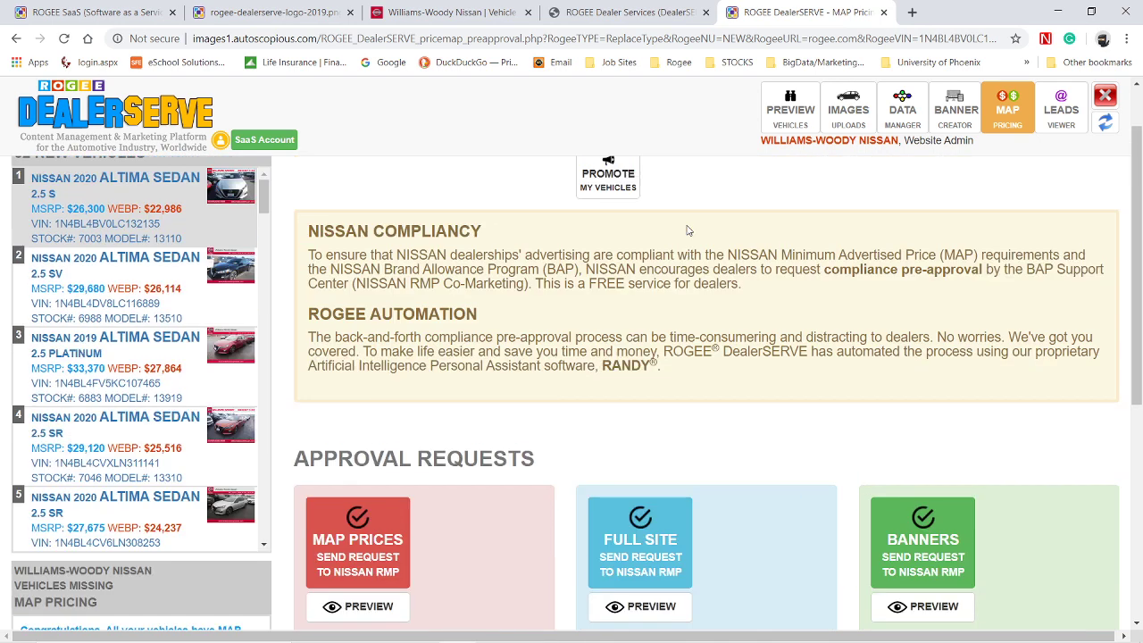
scroll(688, 230, "down", 2)
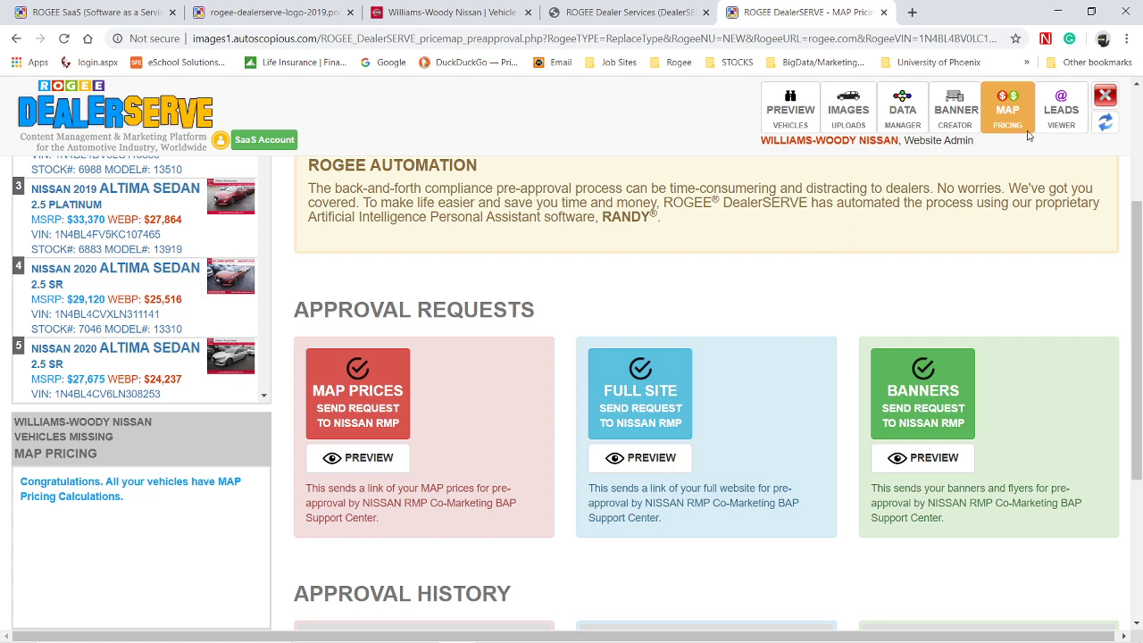
Step: Open the Leads Viewer and look through the latest sales, service, finance and contact leads
left_click(1074, 109)
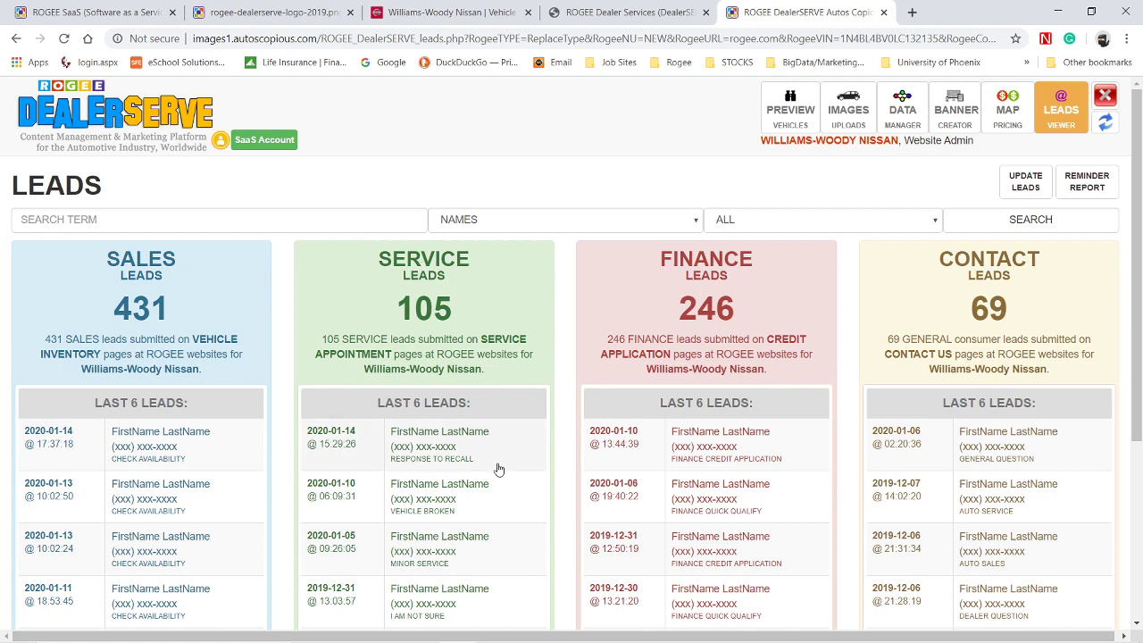
scroll(499, 469, "down", 2)
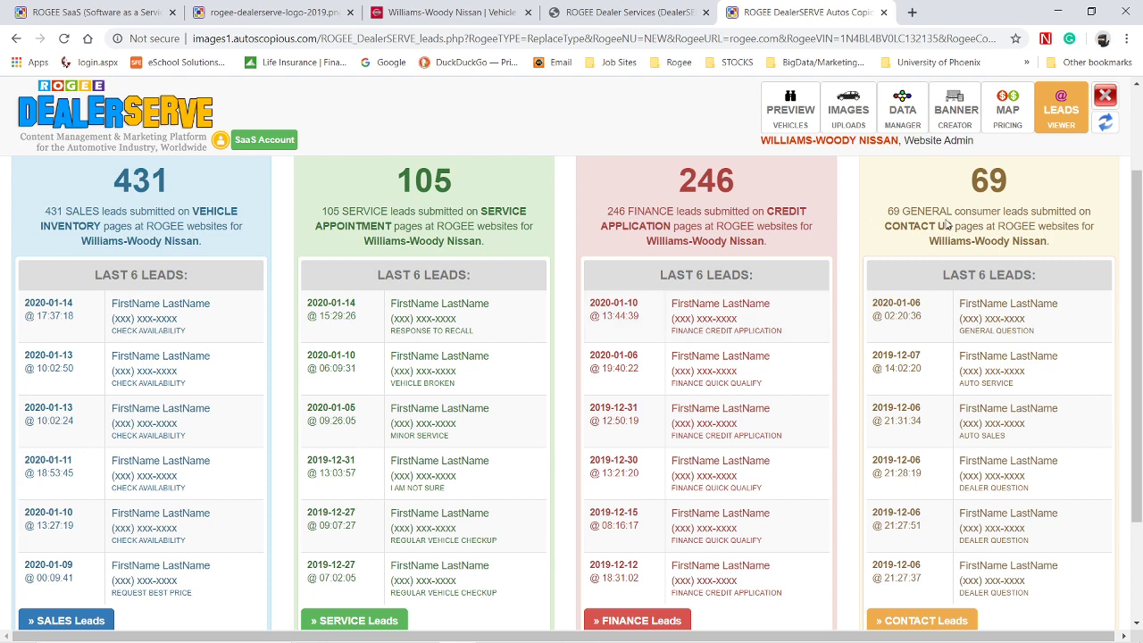
scroll(947, 225, "up", 2)
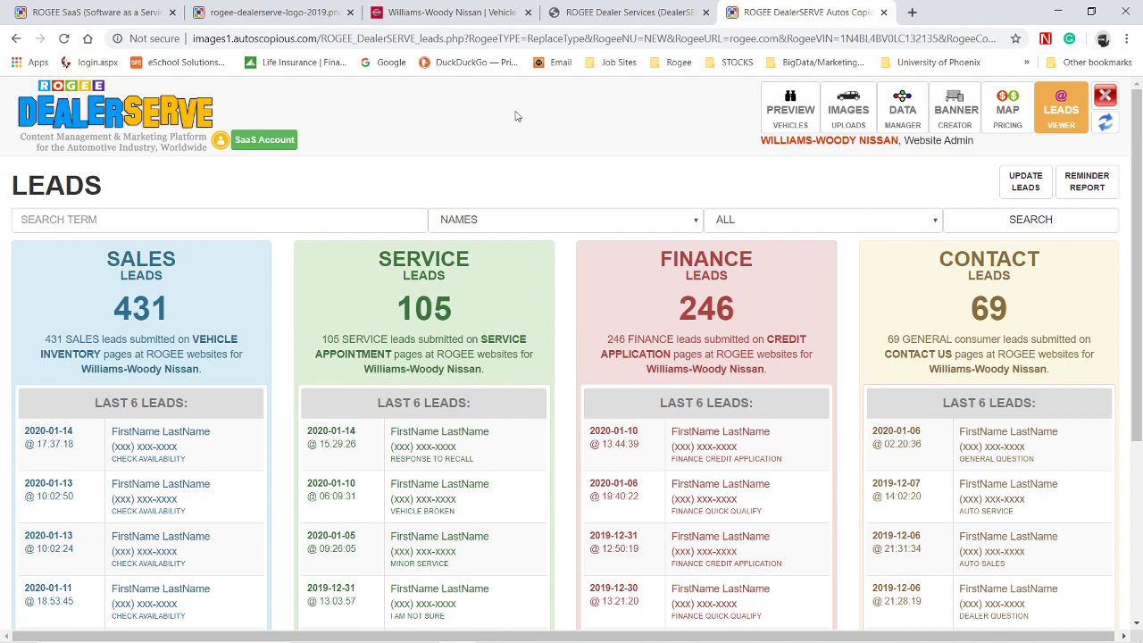
Step: Switch to the Williams-Woody Nissan website, open its home page and advance the slideshow, comparing it with the DealerSERVE leads page
left_click(463, 24)
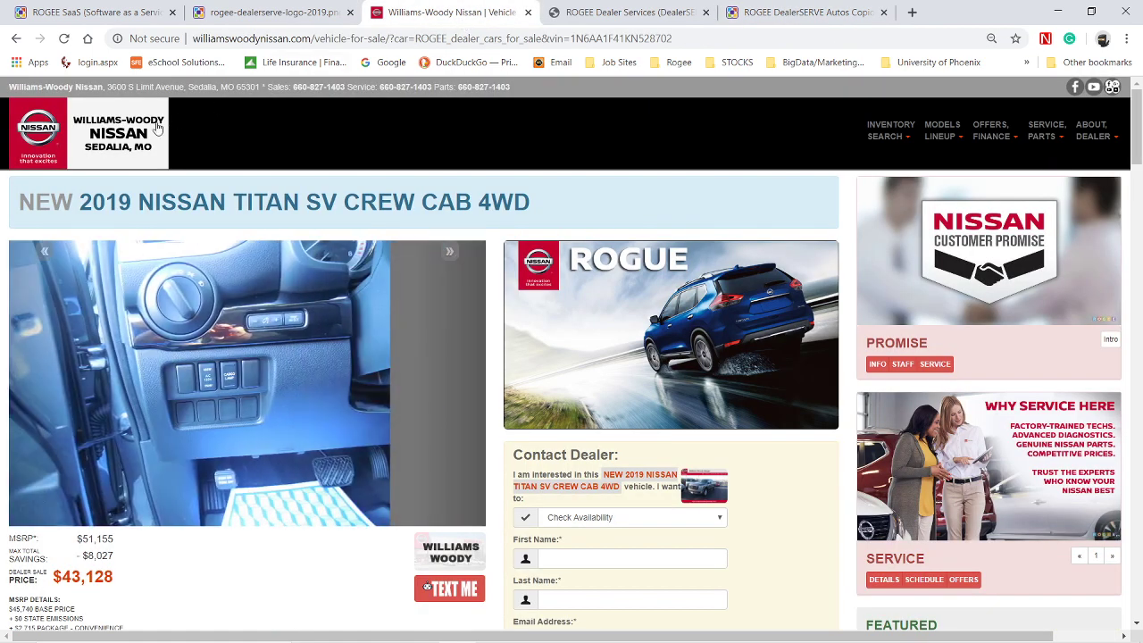
left_click(103, 147)
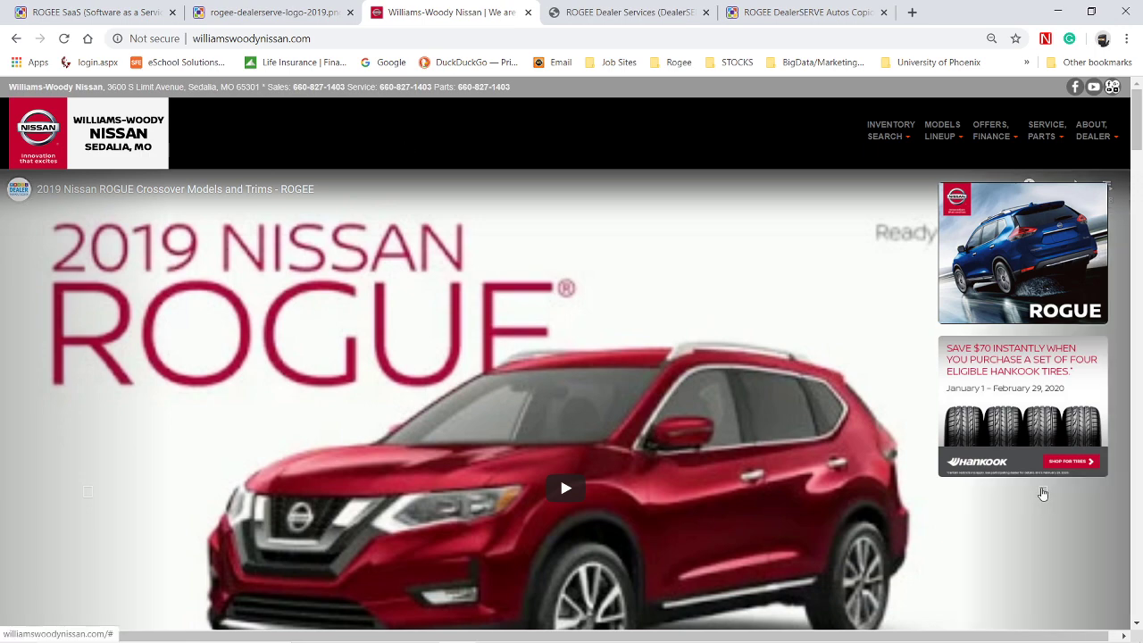
left_click(1043, 492)
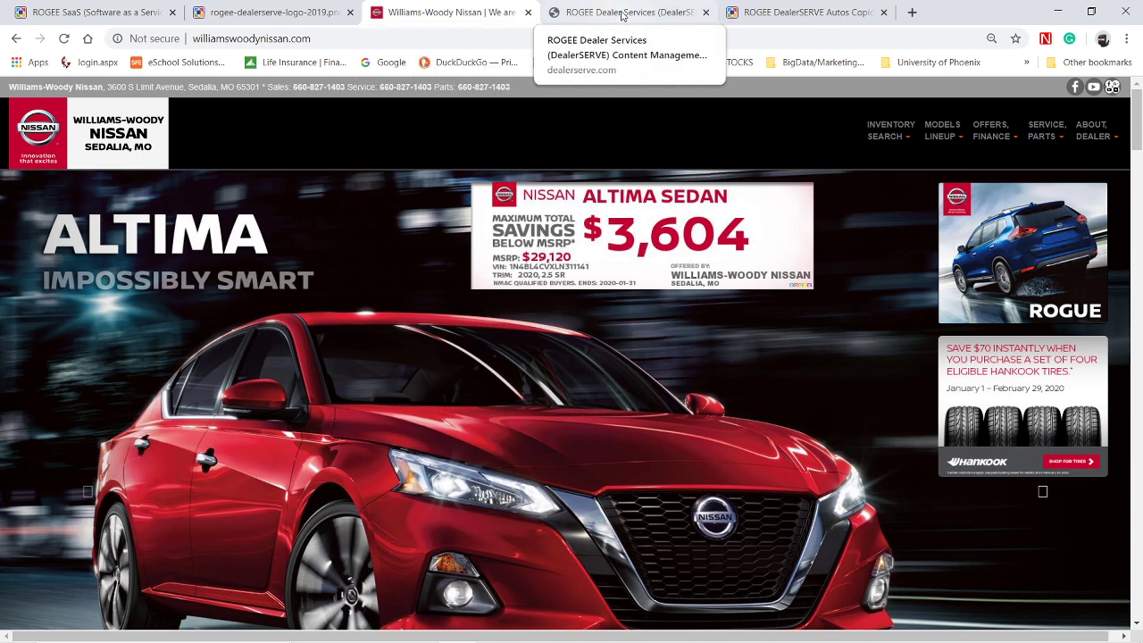
left_click(795, 11)
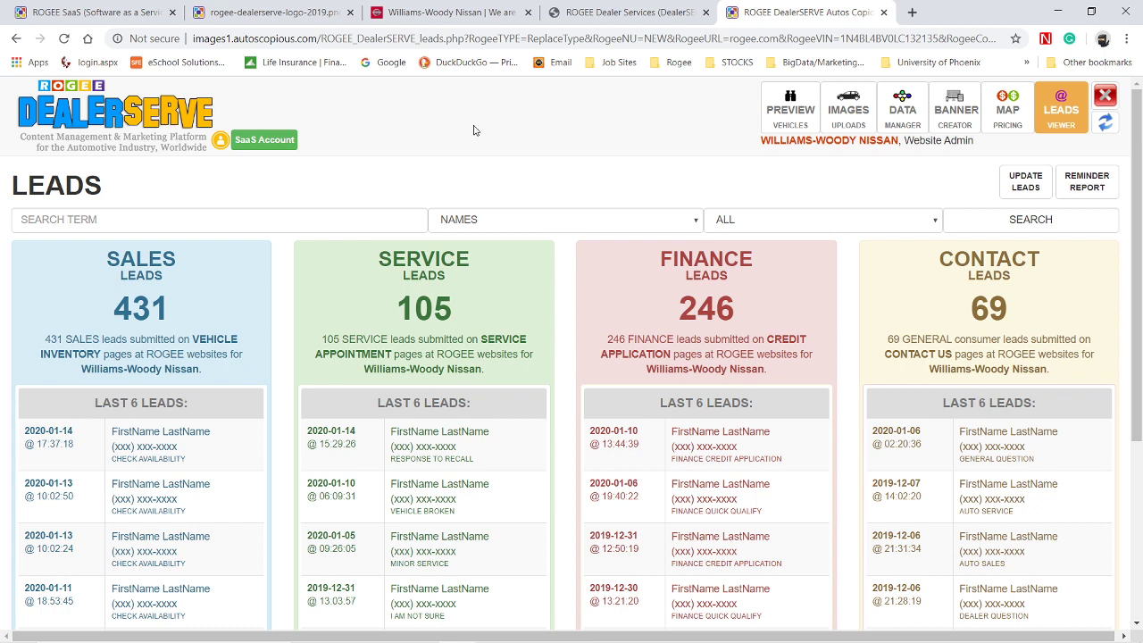
left_click(458, 15)
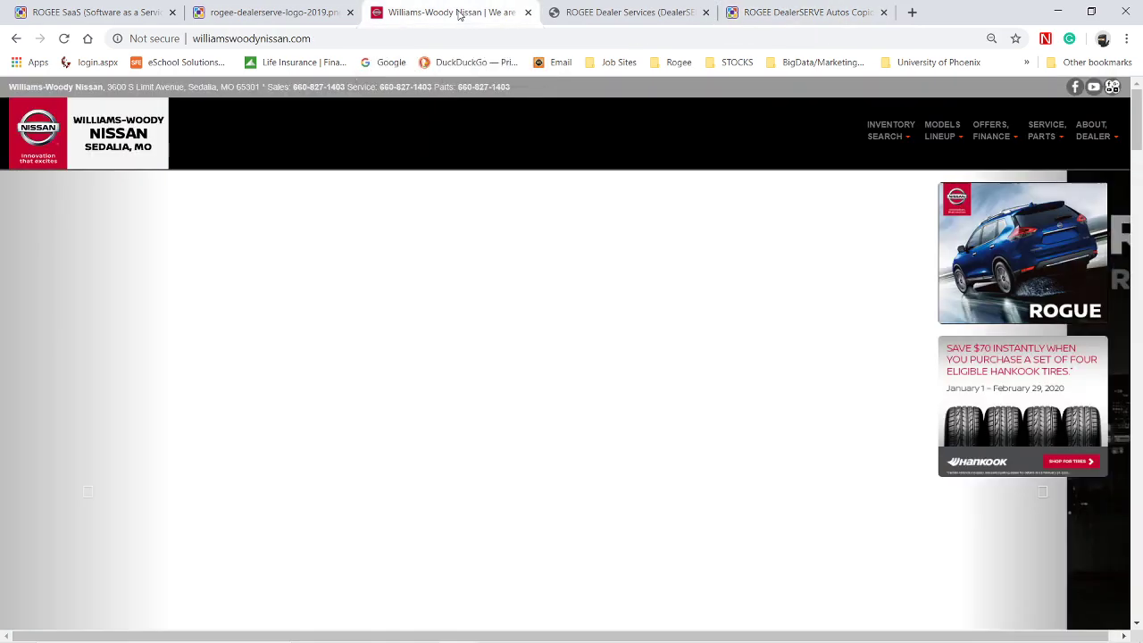
Step: Return to the DealerSERVE leads page and review the four lead categories down to their full-list links
left_click(844, 15)
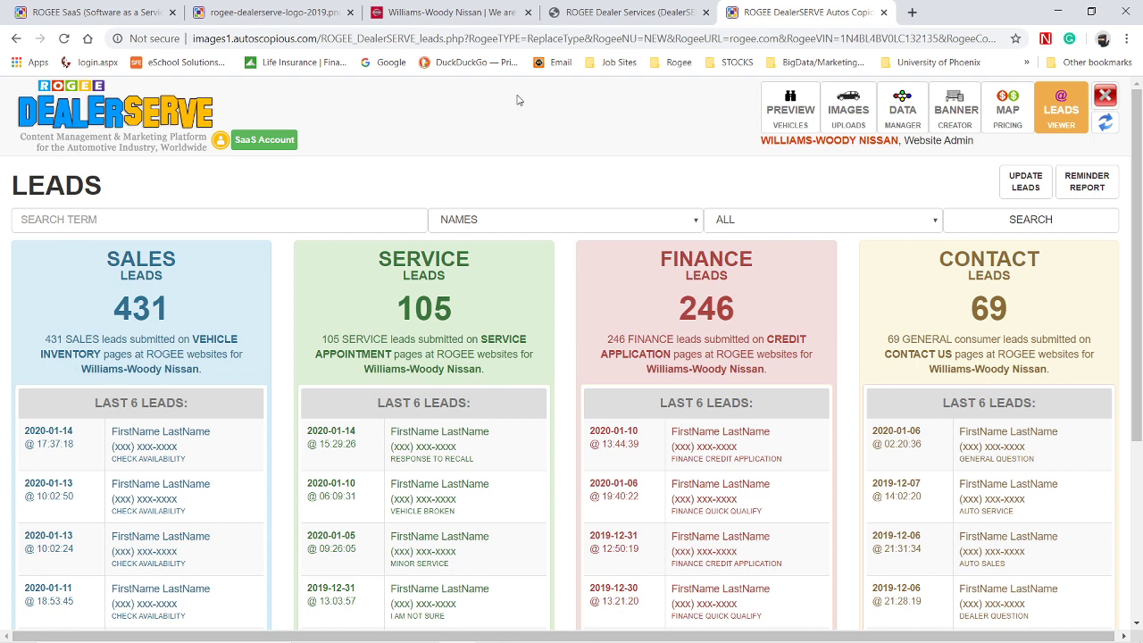
scroll(516, 100, "down", 2)
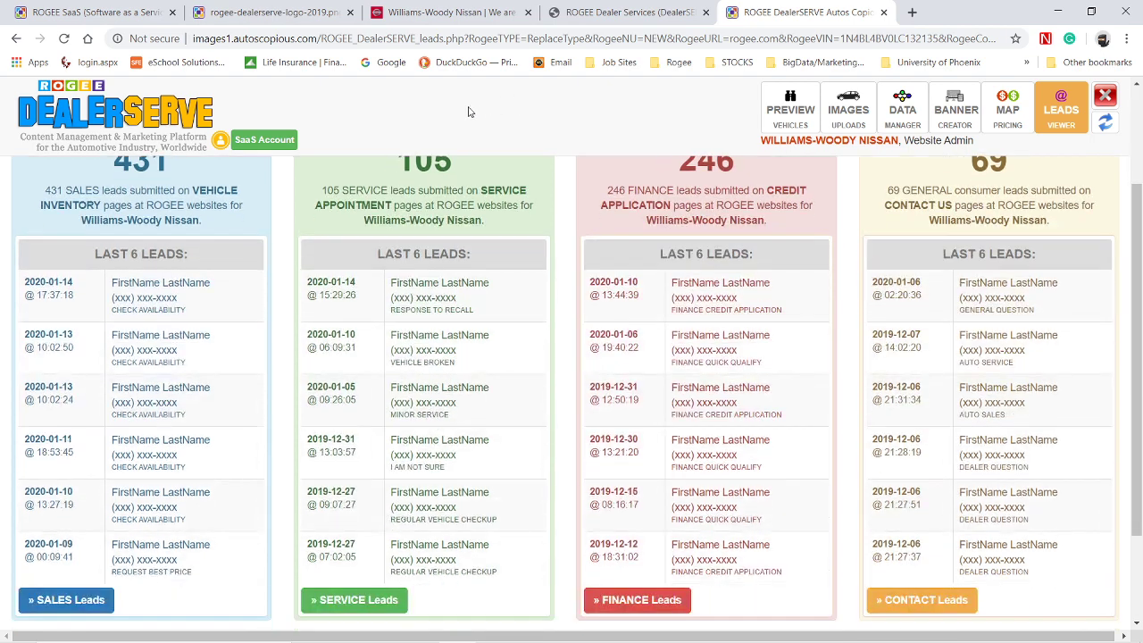
scroll(466, 111, "up", 2)
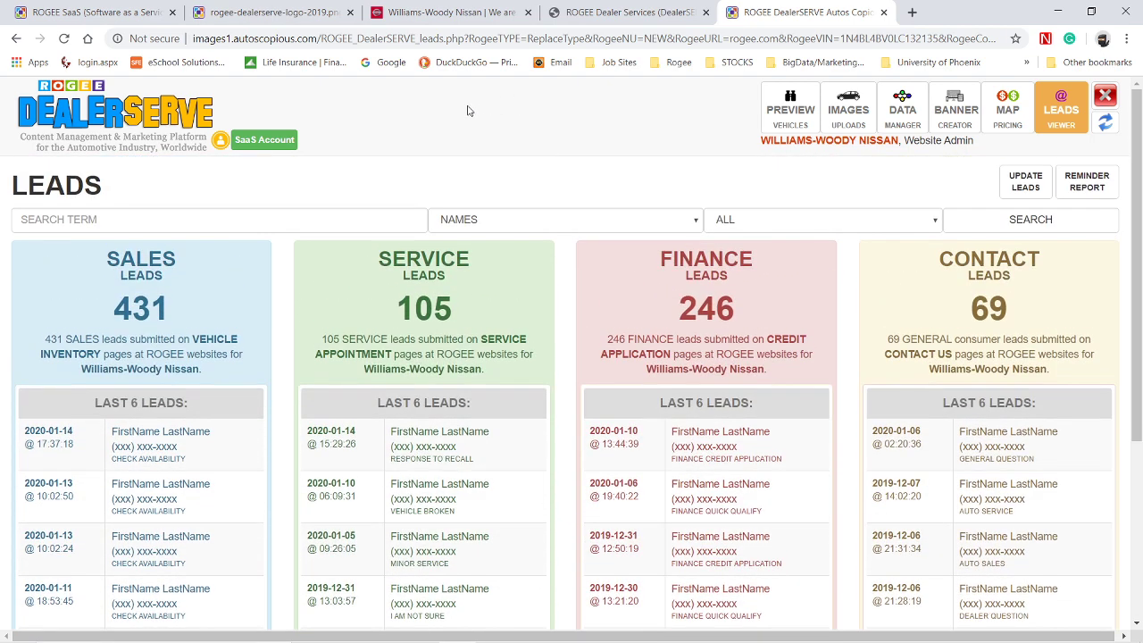